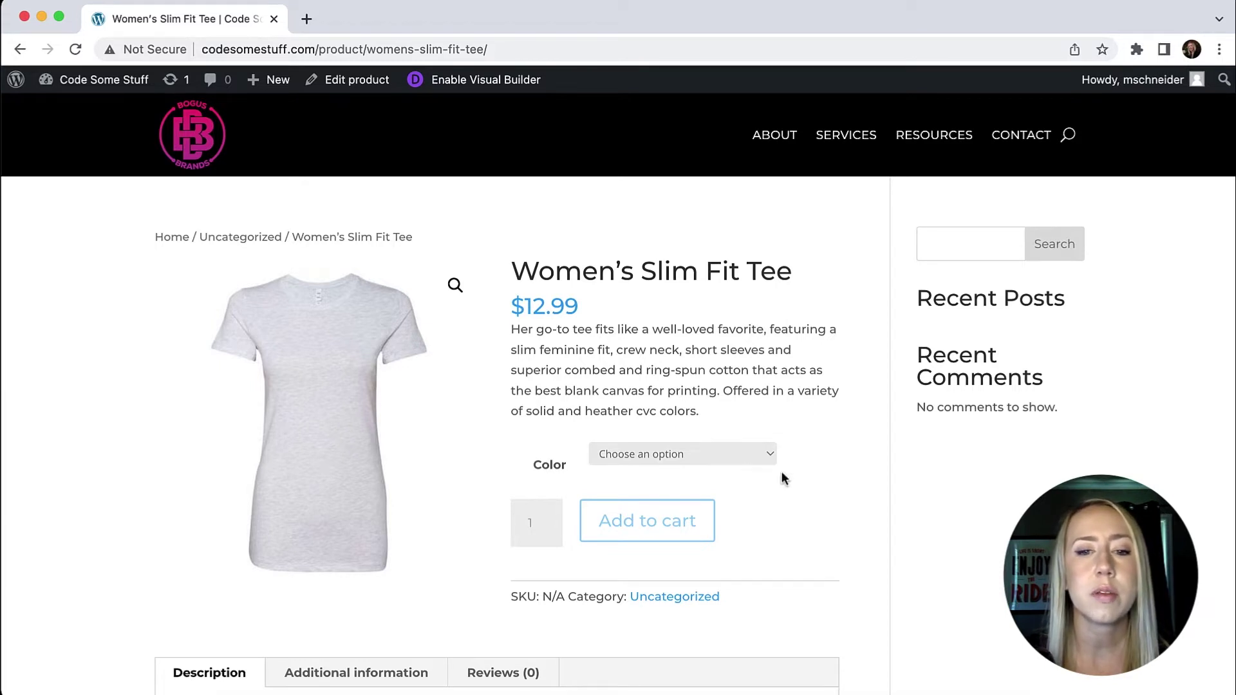
Check the Color options offered on the Women's Slim Fit Tee product page.
left_click(700, 454)
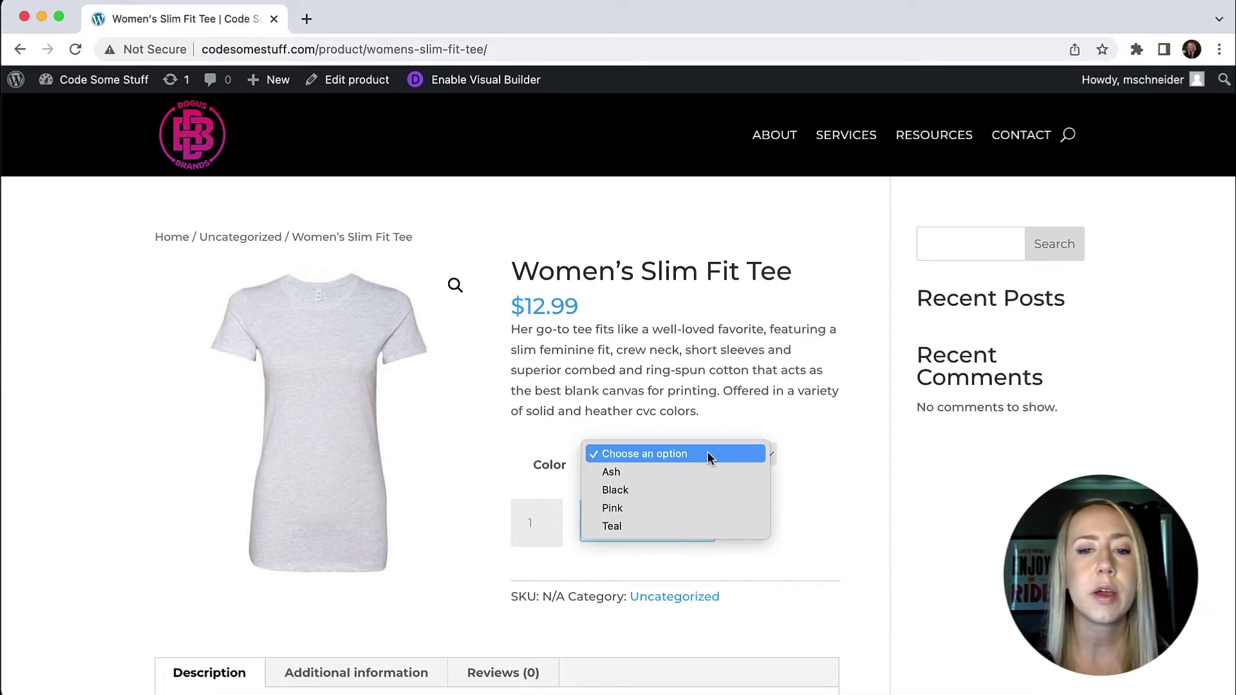
left_click(832, 471)
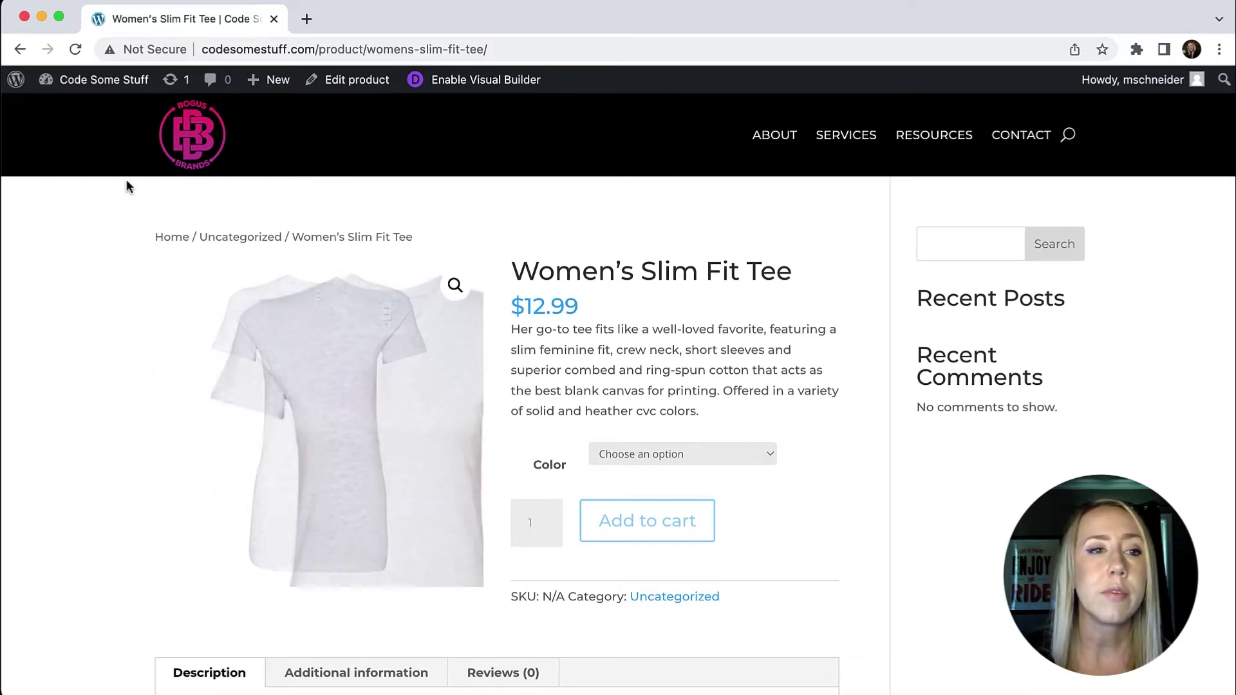
Find the "Variation Swatches for WooCommerce" plugin with 300,000+ active installations in the plugin directory, then install and activate it.
left_click(94, 84)
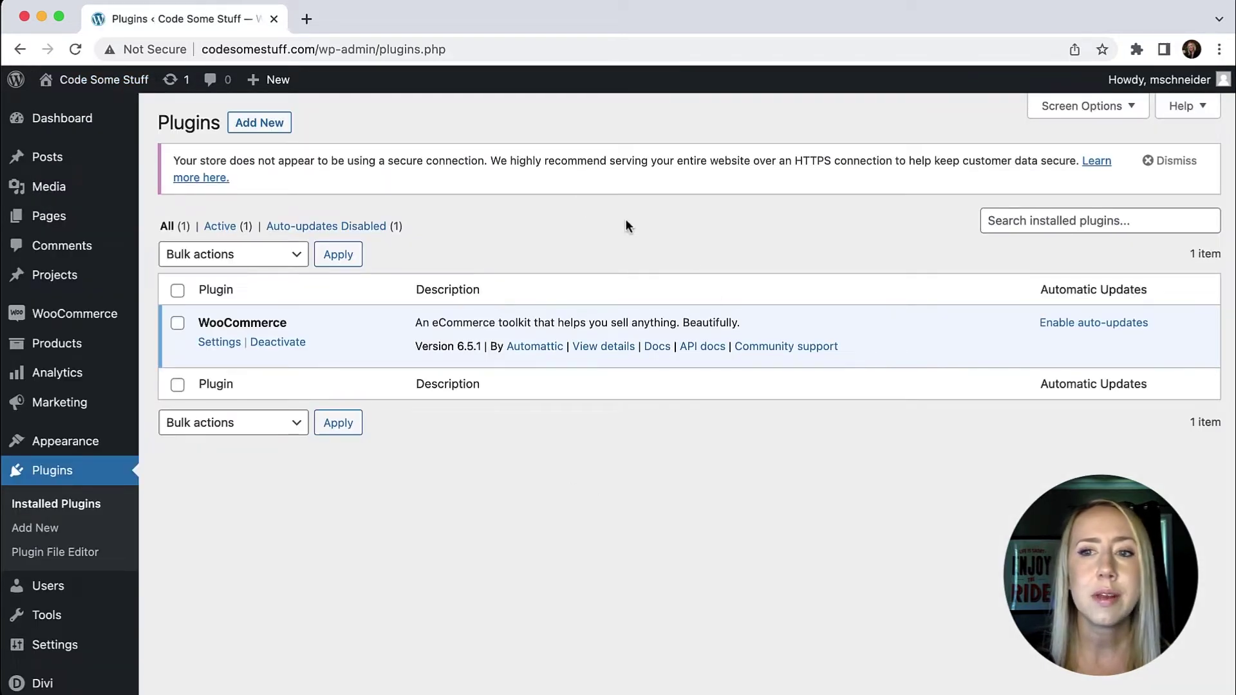
left_click(275, 126)
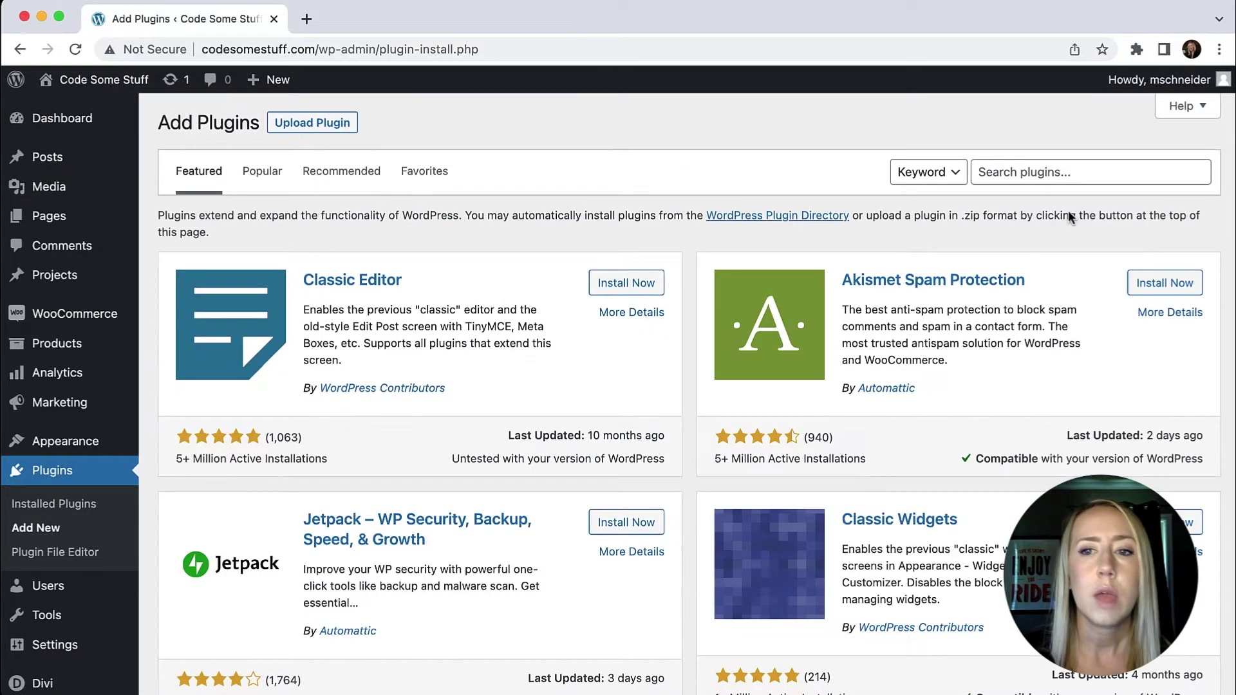
left_click(1032, 175)
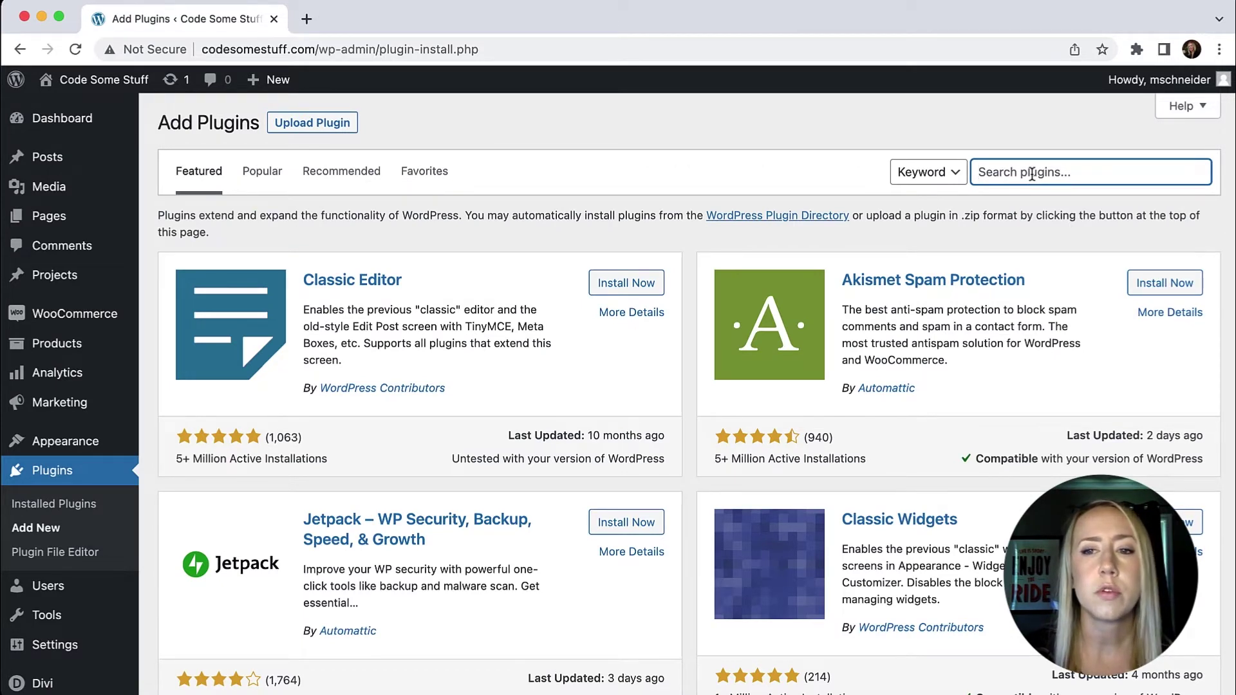
type("Variation Swatches for WooCommerce")
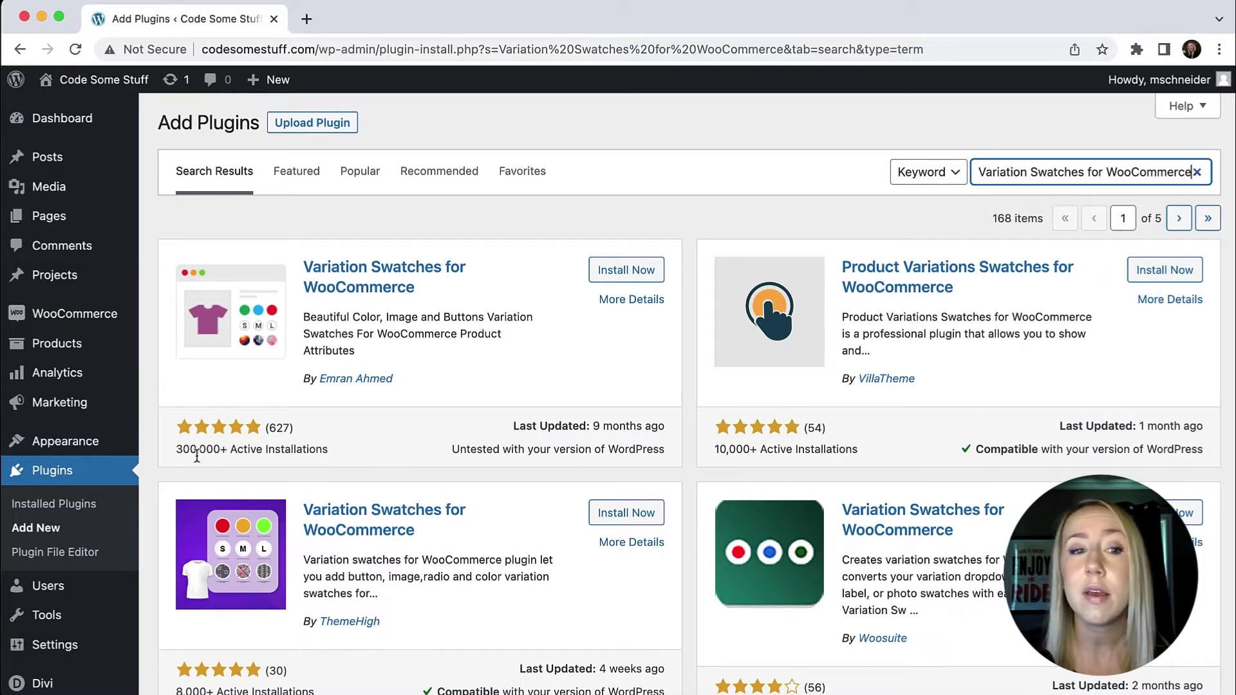
left_click(625, 271)
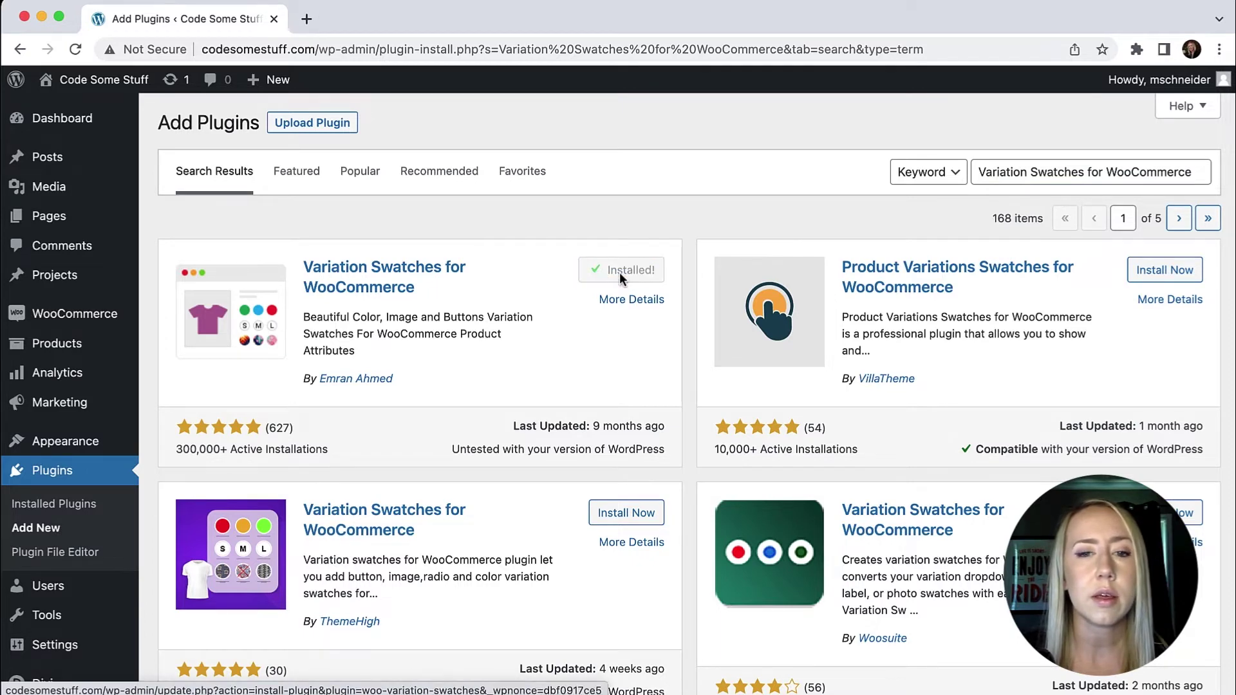
left_click(622, 278)
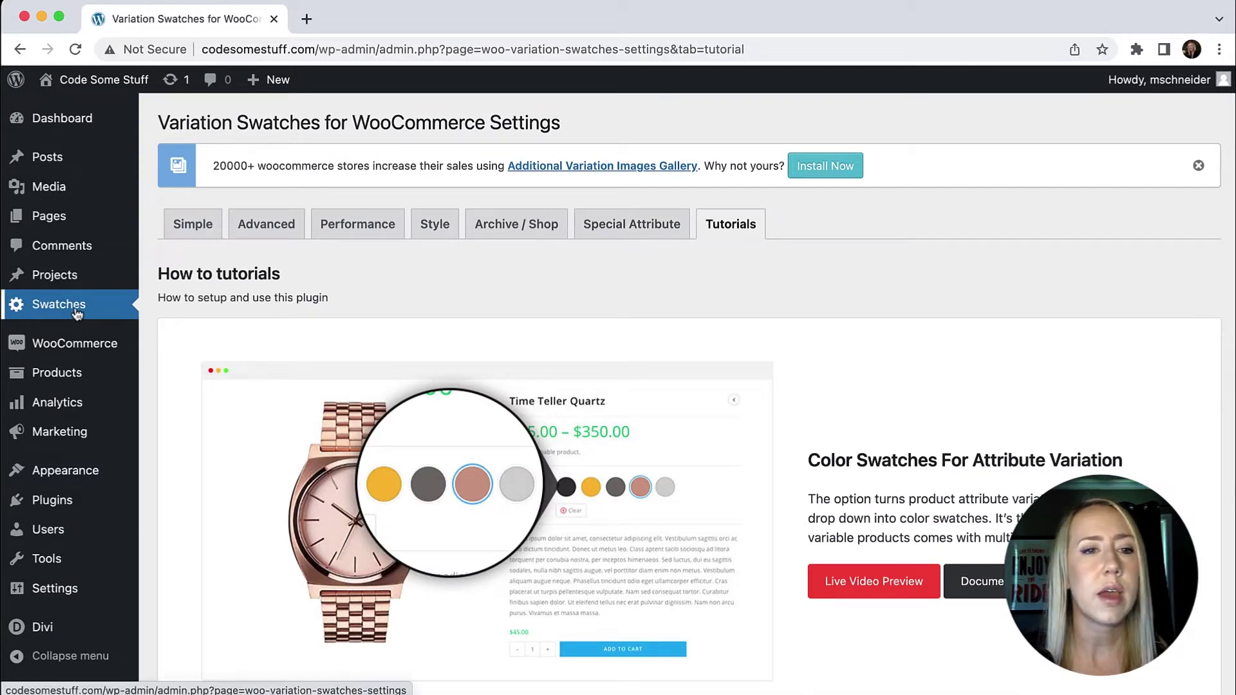
Look through the Variation Swatches plugin's how-to tutorials on color, image and button swatches.
scroll(1026, 311, "down", 3)
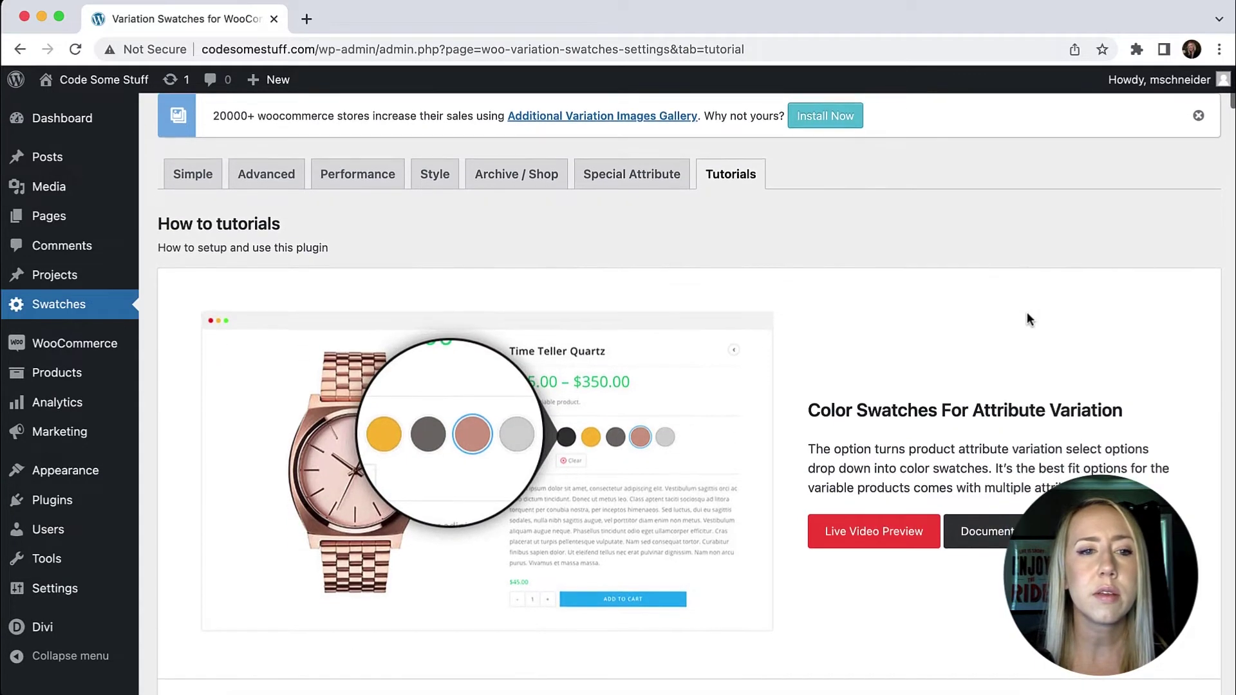
scroll(1026, 312, "down", 6)
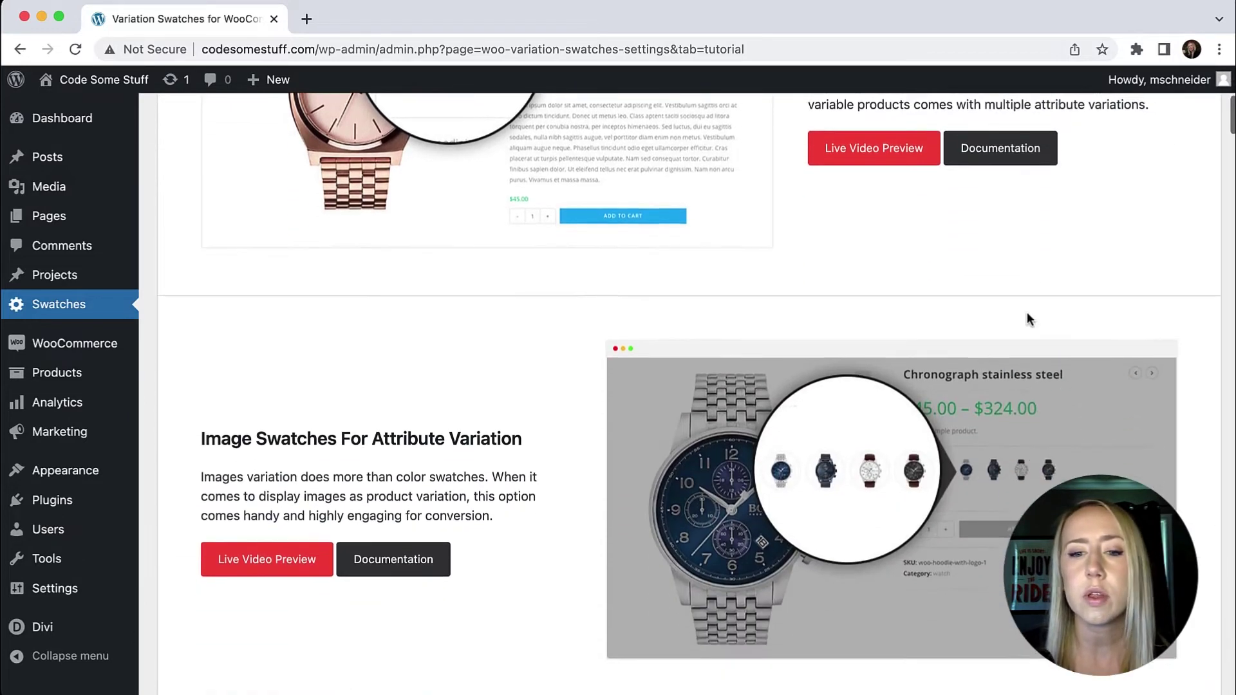
scroll(1026, 311, "down", 6)
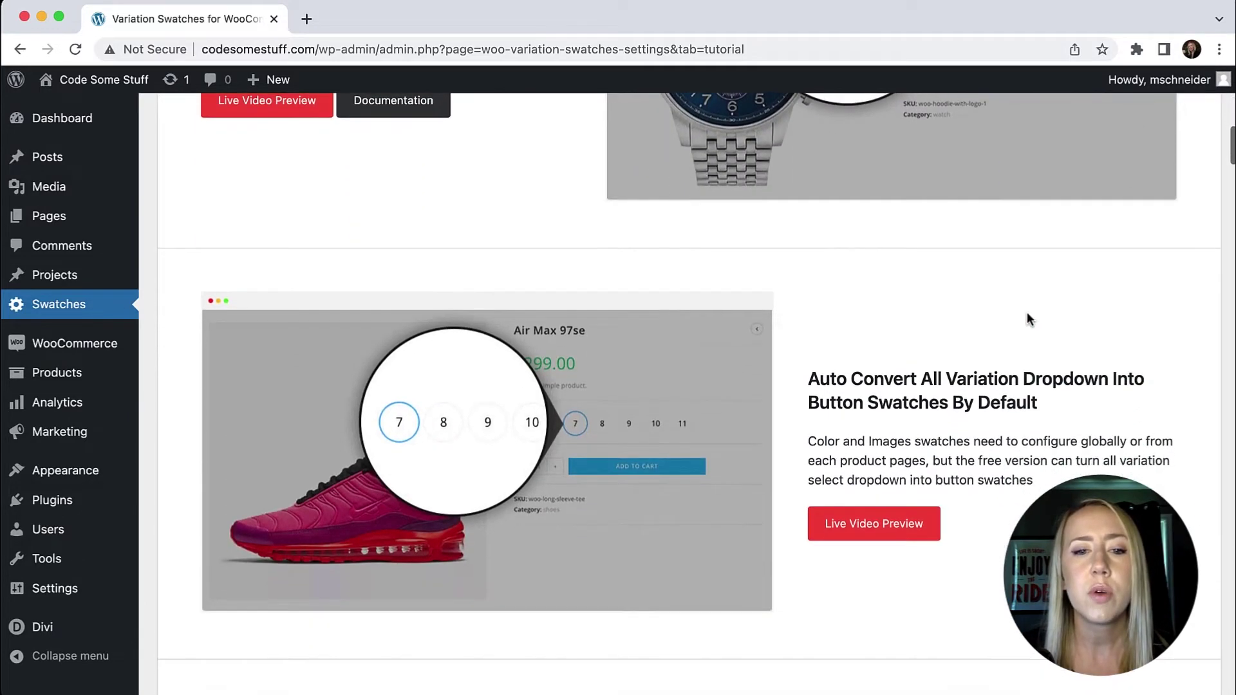
scroll(1027, 312, "down", 4)
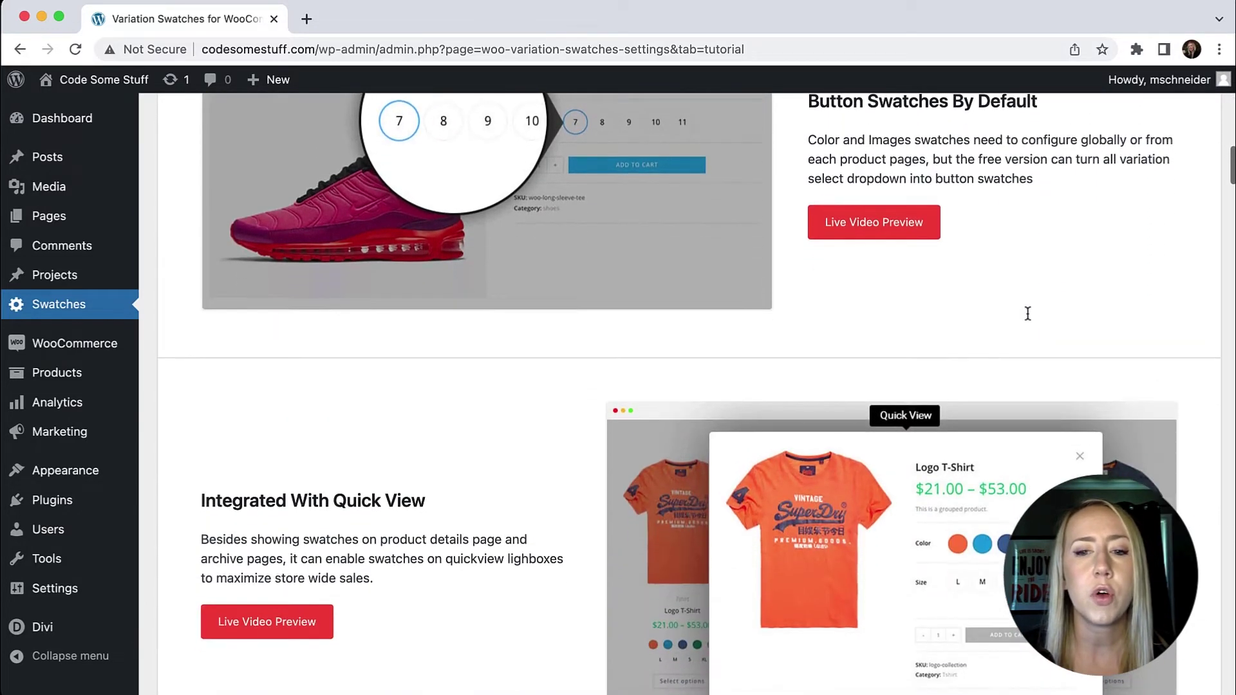
scroll(1026, 312, "up", 6)
scroll(1027, 313, "up", 10)
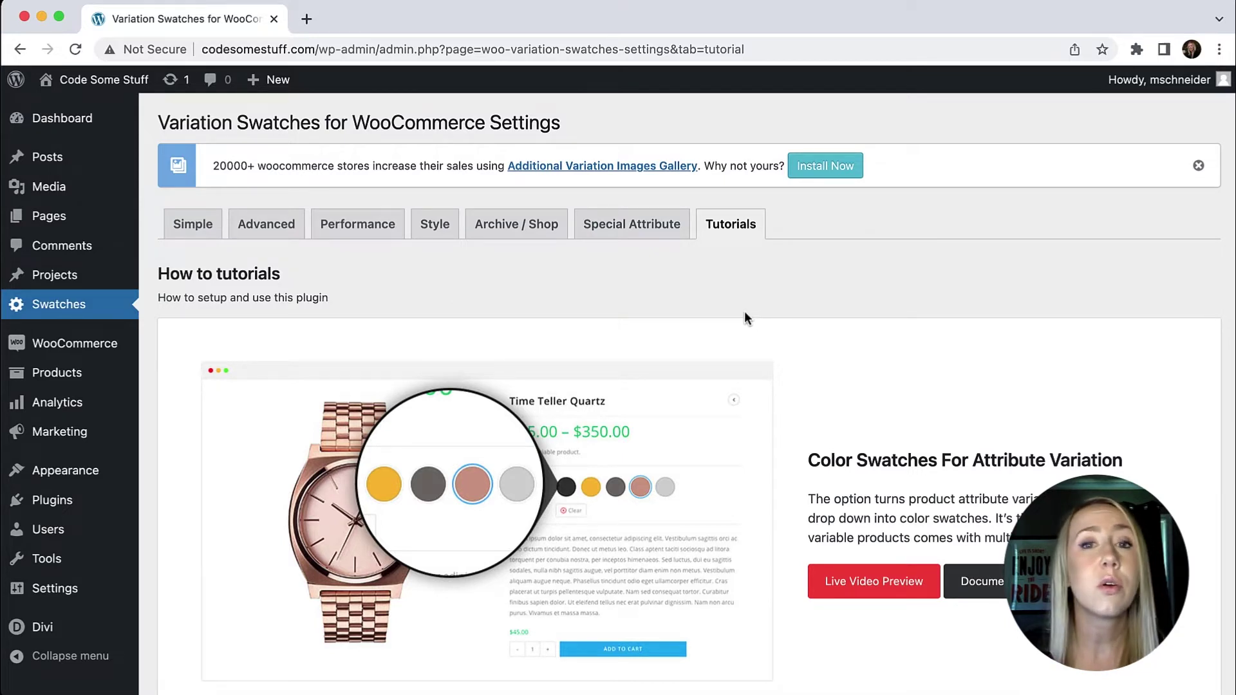
Change the type of the Color product attribute to Color and update the attribute.
mouse_move(56, 373)
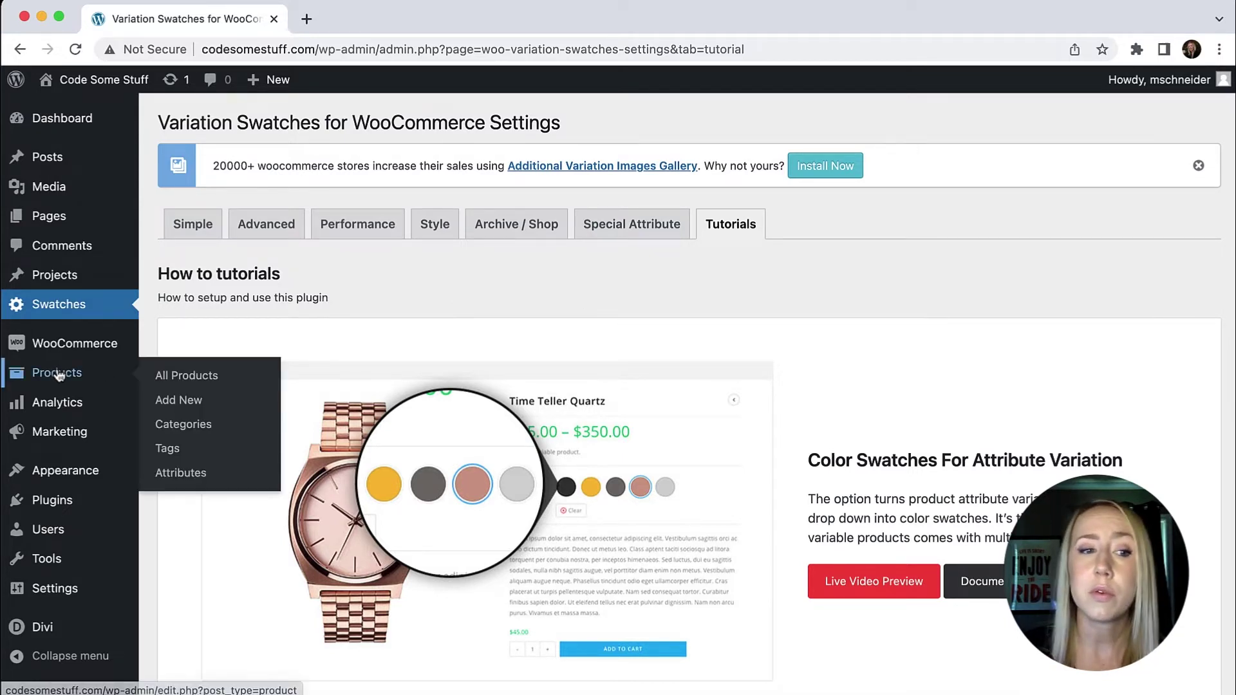
left_click(184, 474)
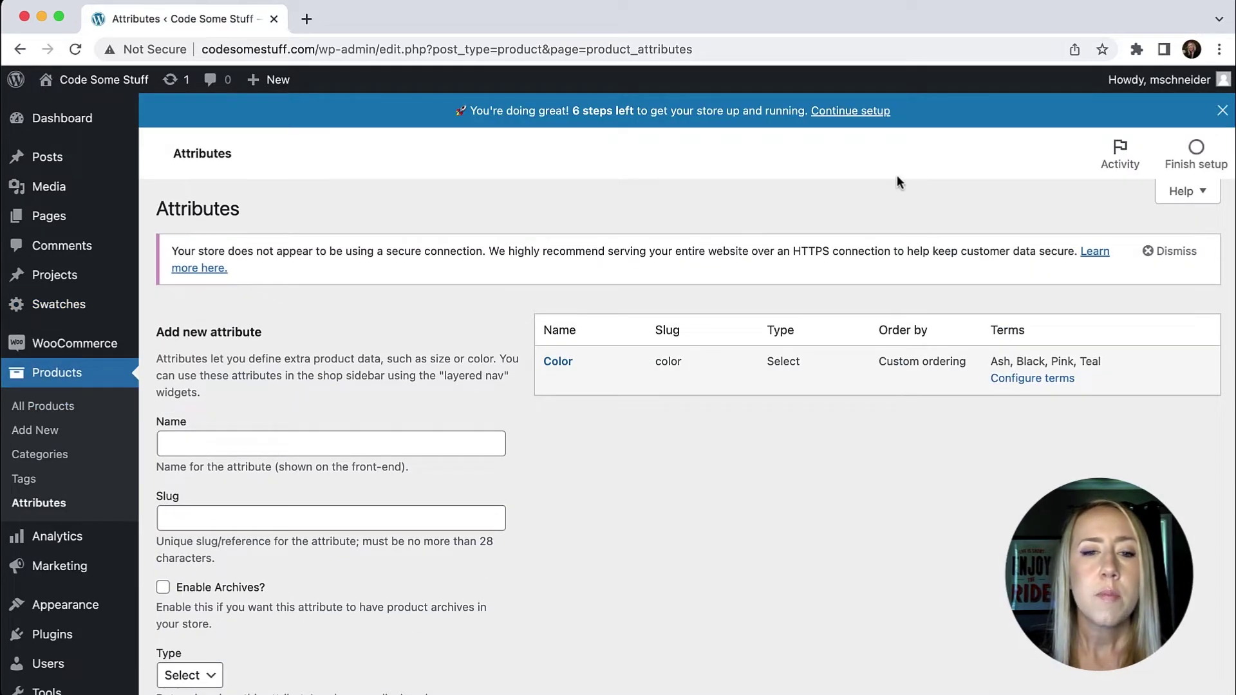
mouse_move(553, 361)
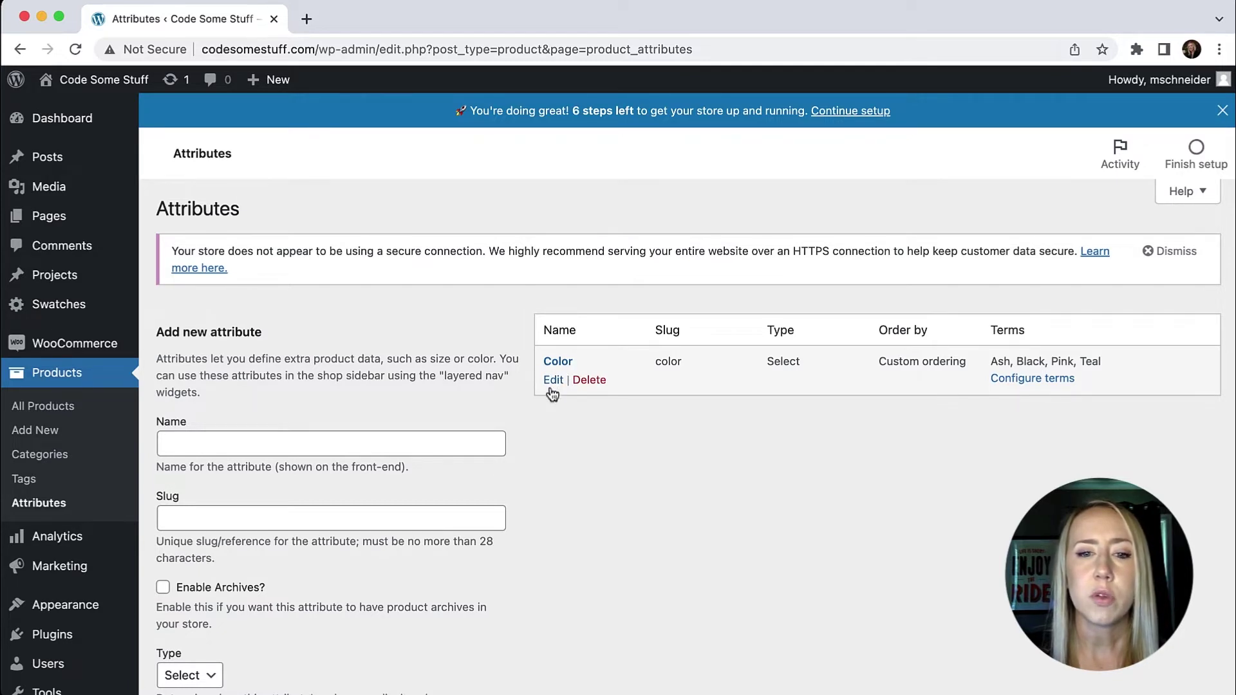
left_click(552, 382)
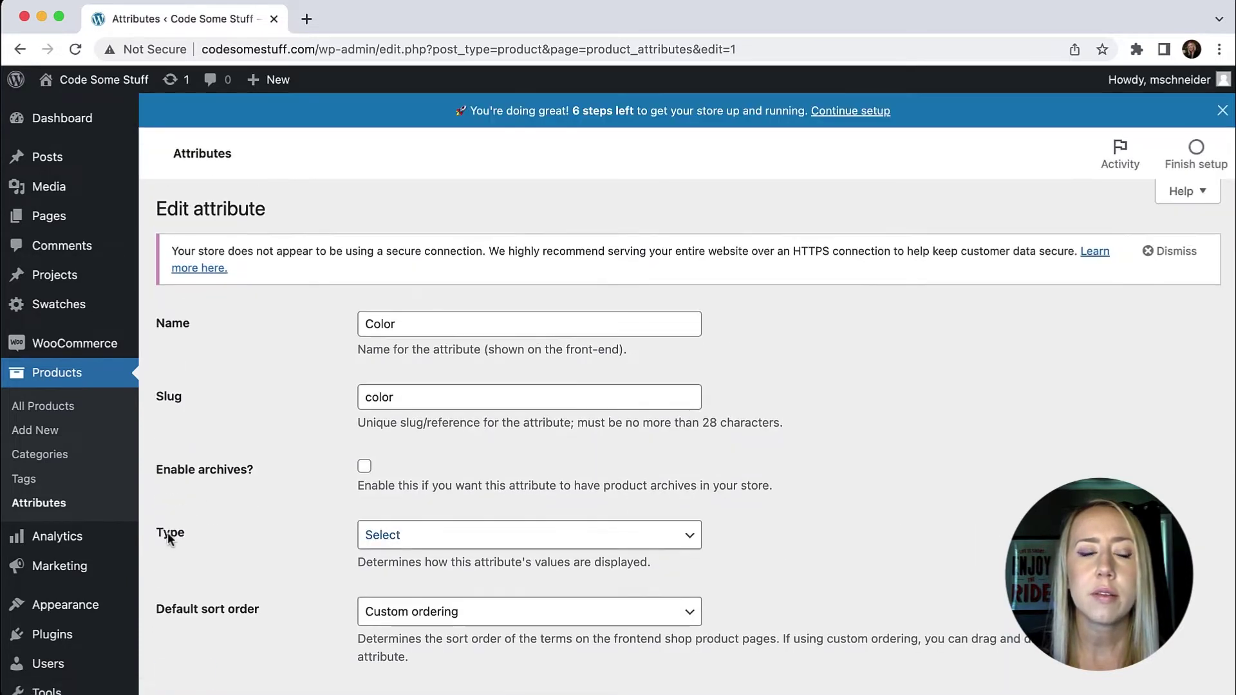
left_click(691, 539)
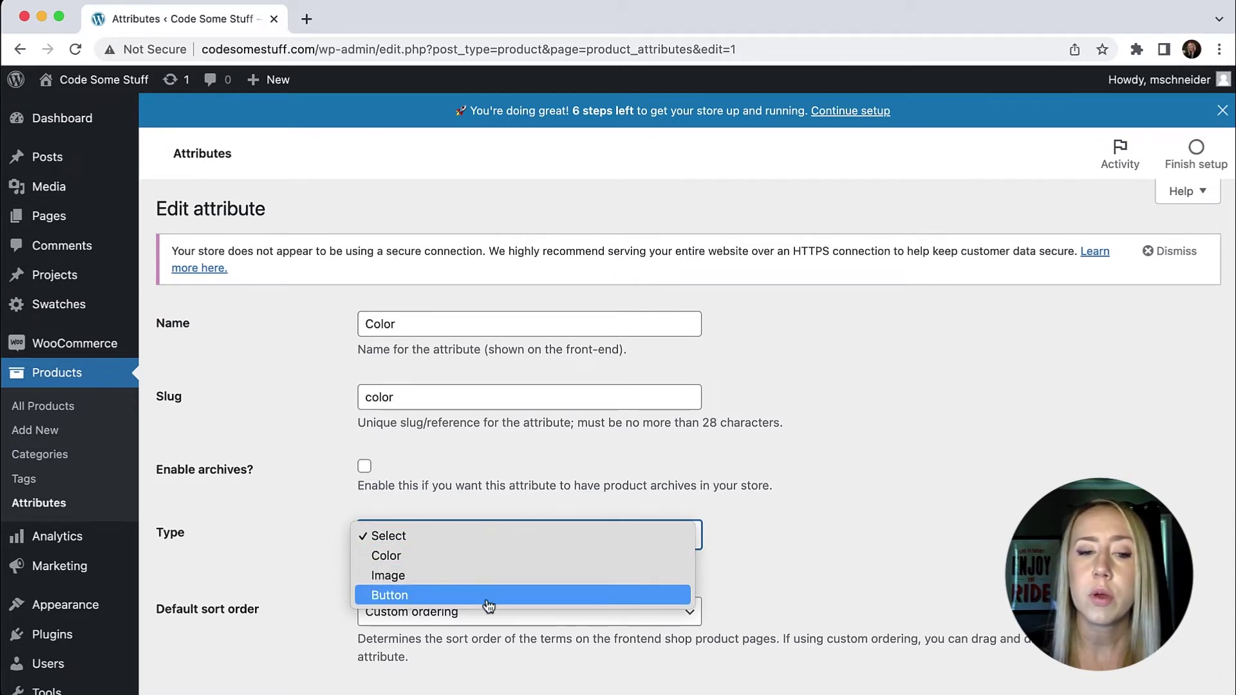
left_click(454, 565)
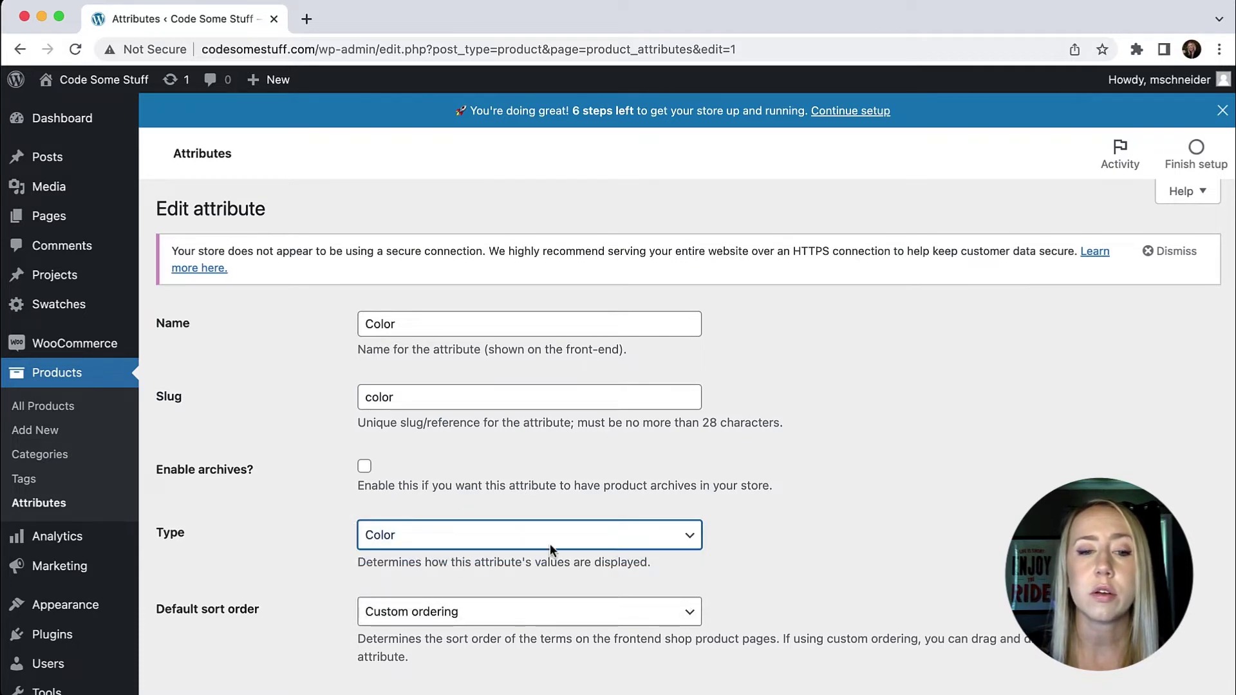
scroll(803, 520, "down", 3)
left_click(186, 596)
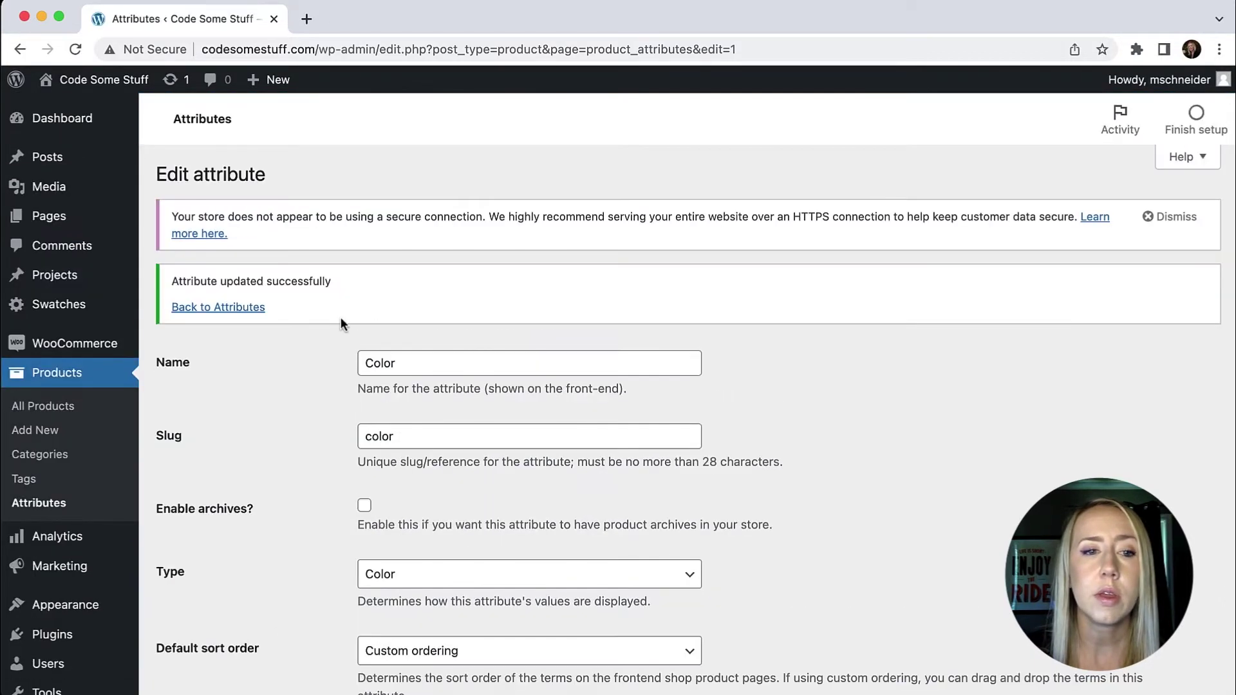
Set the swatch color of the Color attribute's Ash term to light gray #ededed and update the term.
left_click(219, 310)
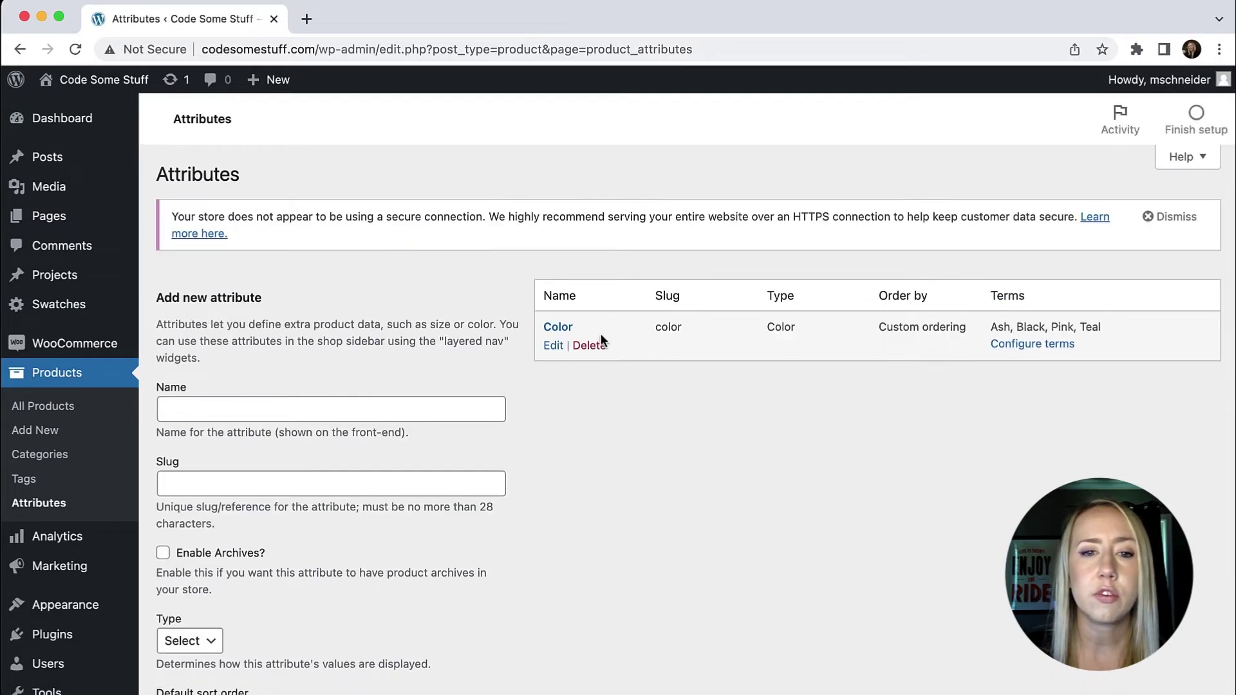
left_click(564, 329)
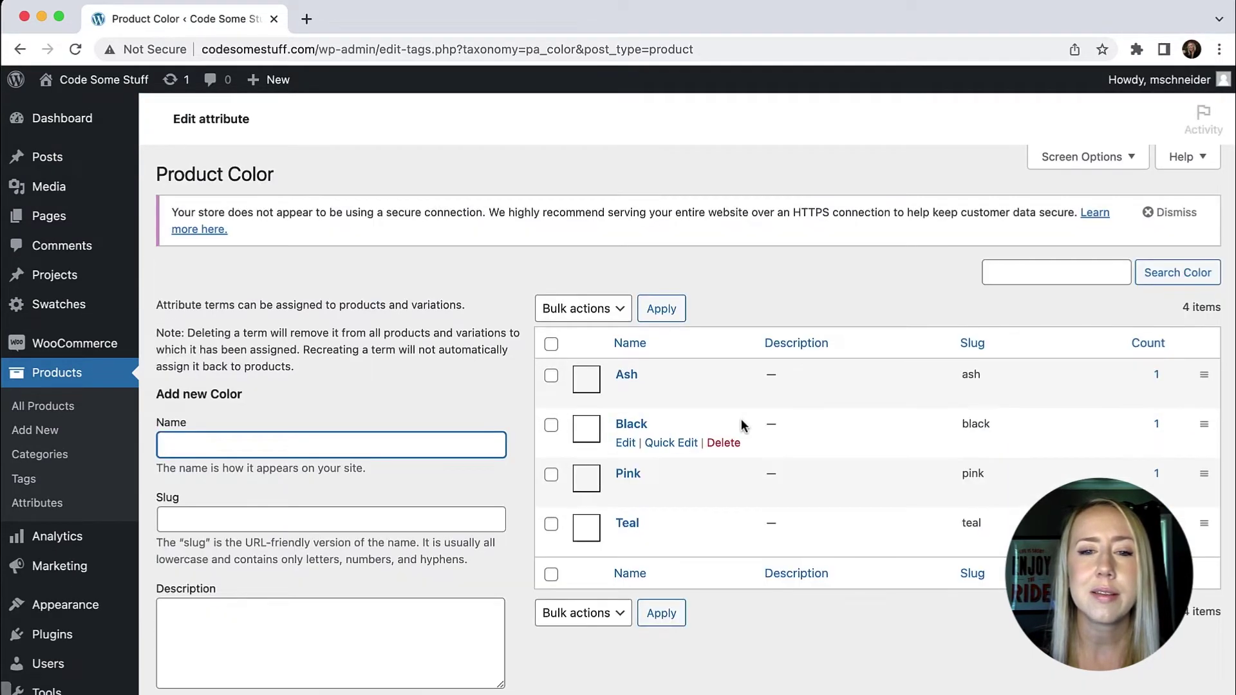
scroll(743, 427, "down", 1)
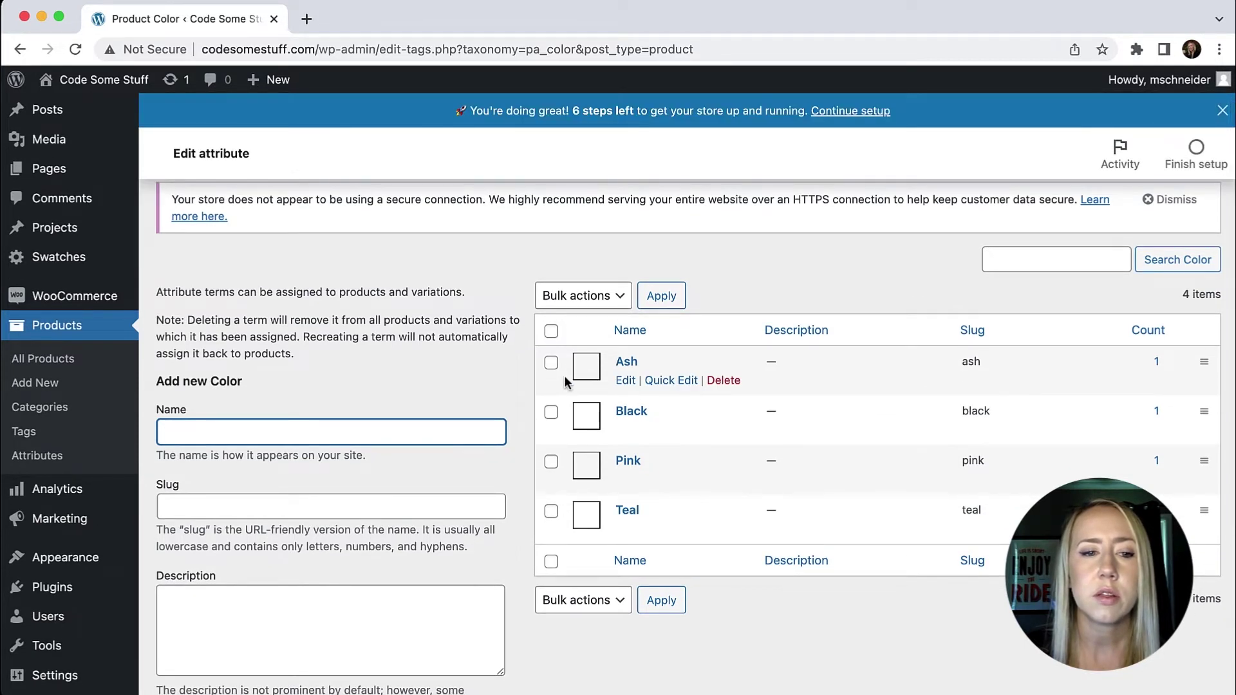
left_click(628, 385)
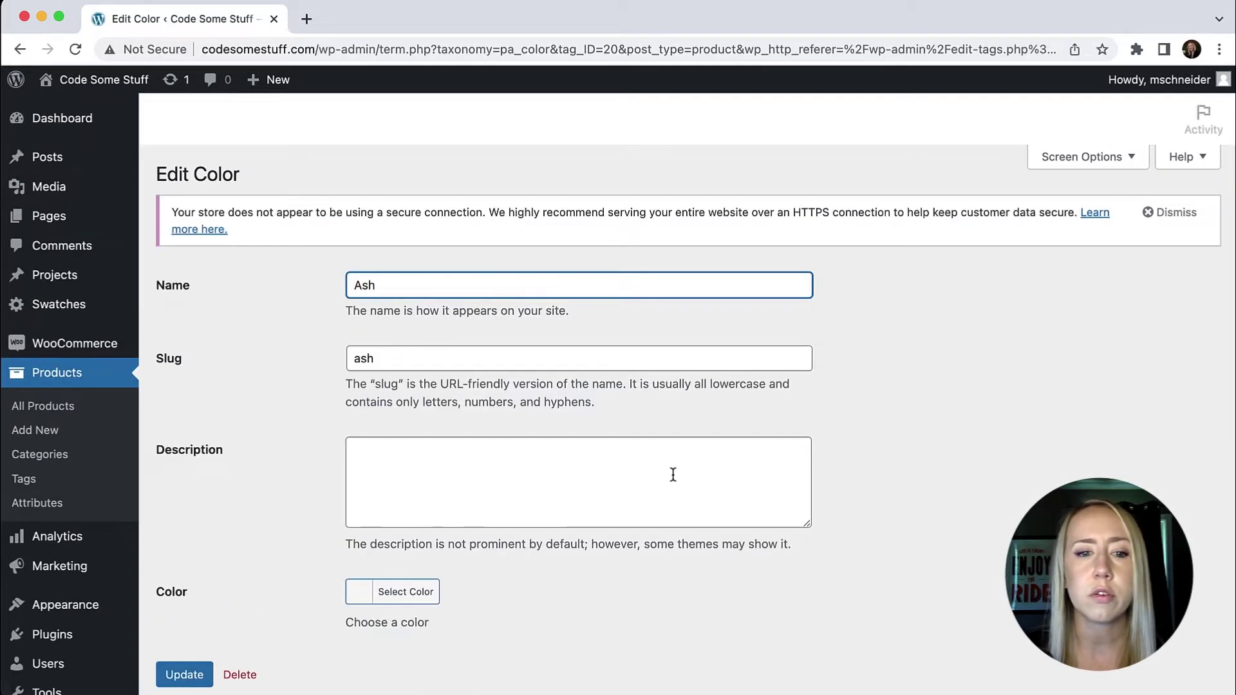
scroll(659, 480, "down", 2)
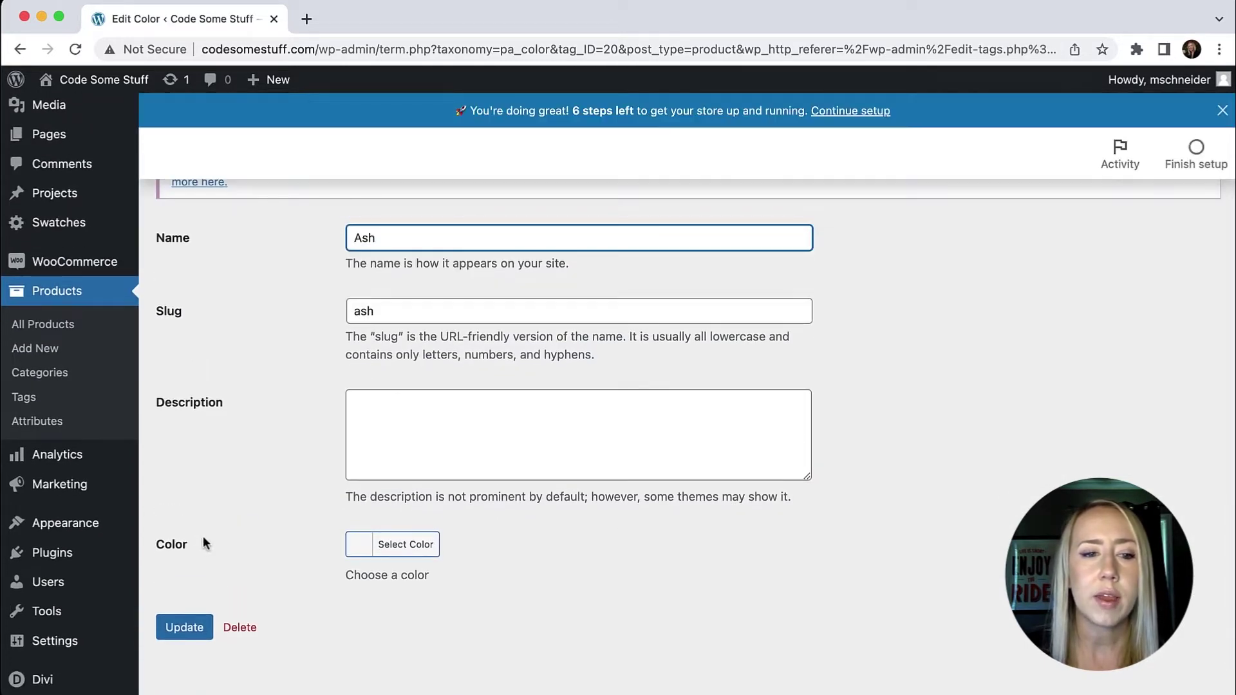
left_click(405, 545)
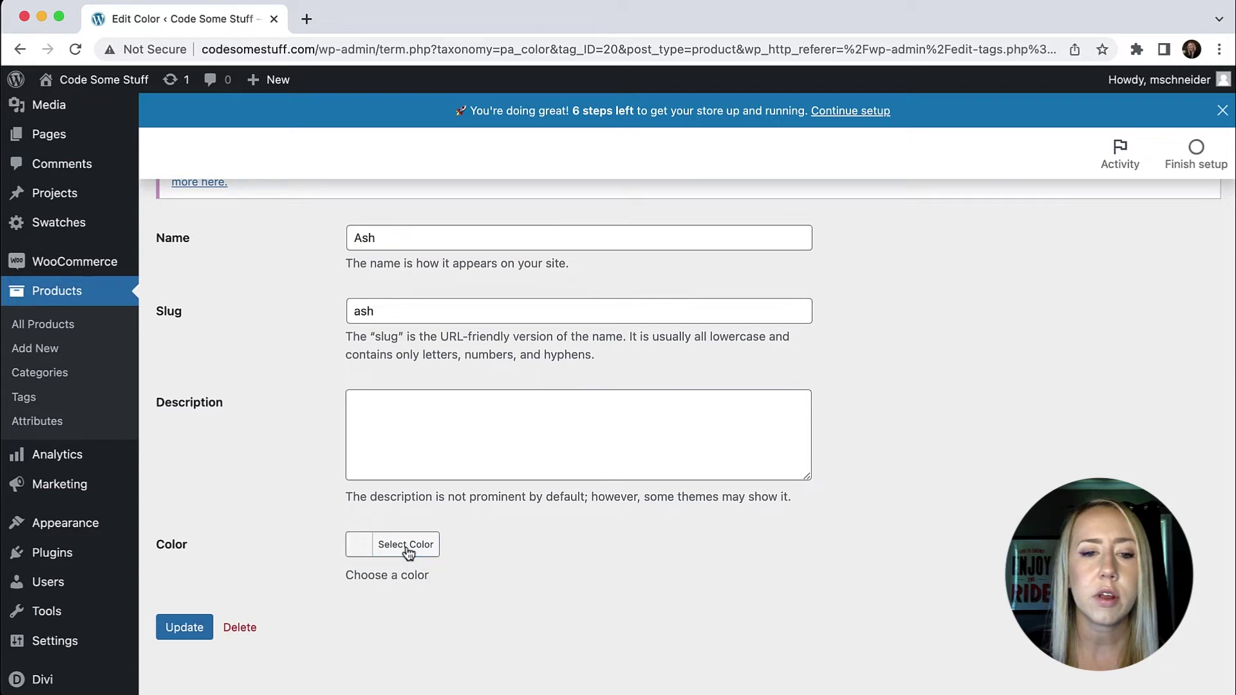
scroll(481, 551, "down", 1)
left_click(385, 558)
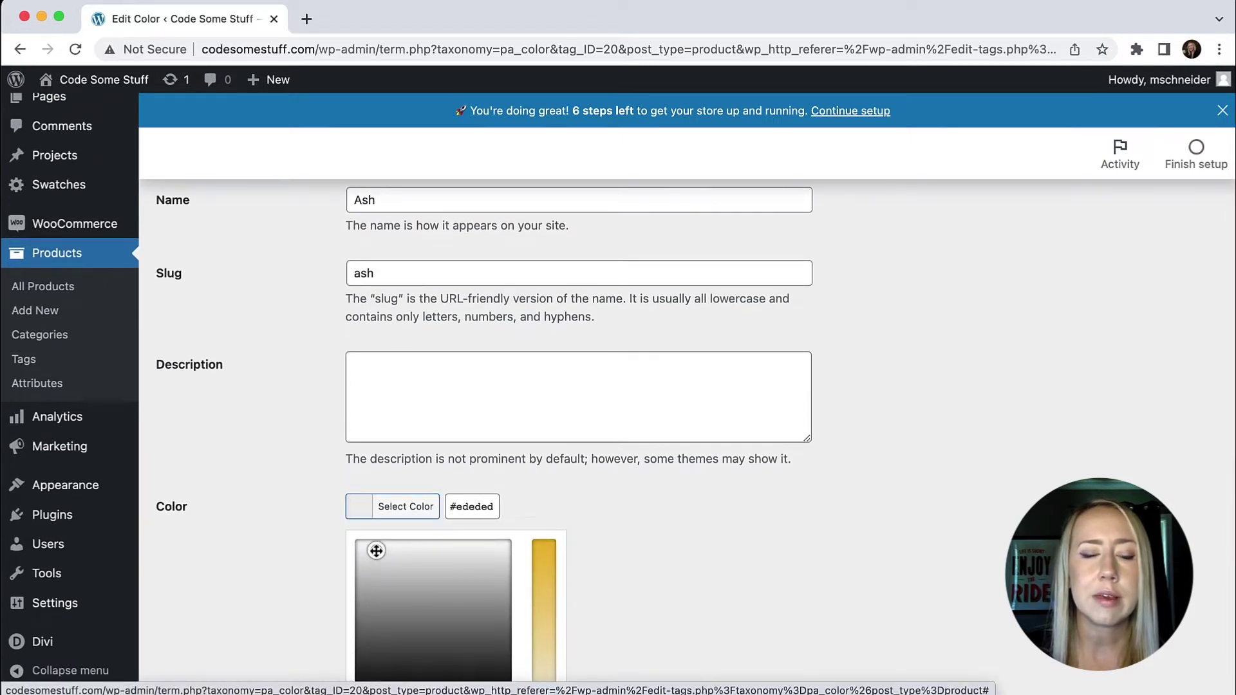
scroll(640, 535, "down", 3)
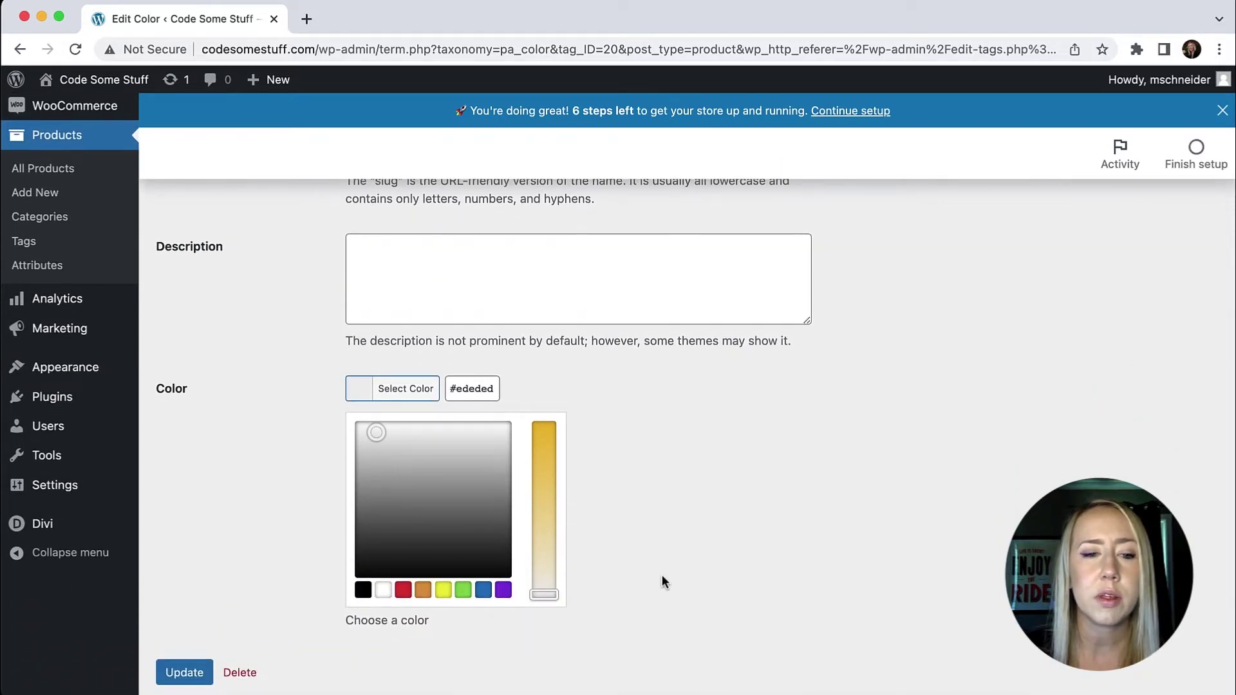
left_click(171, 675)
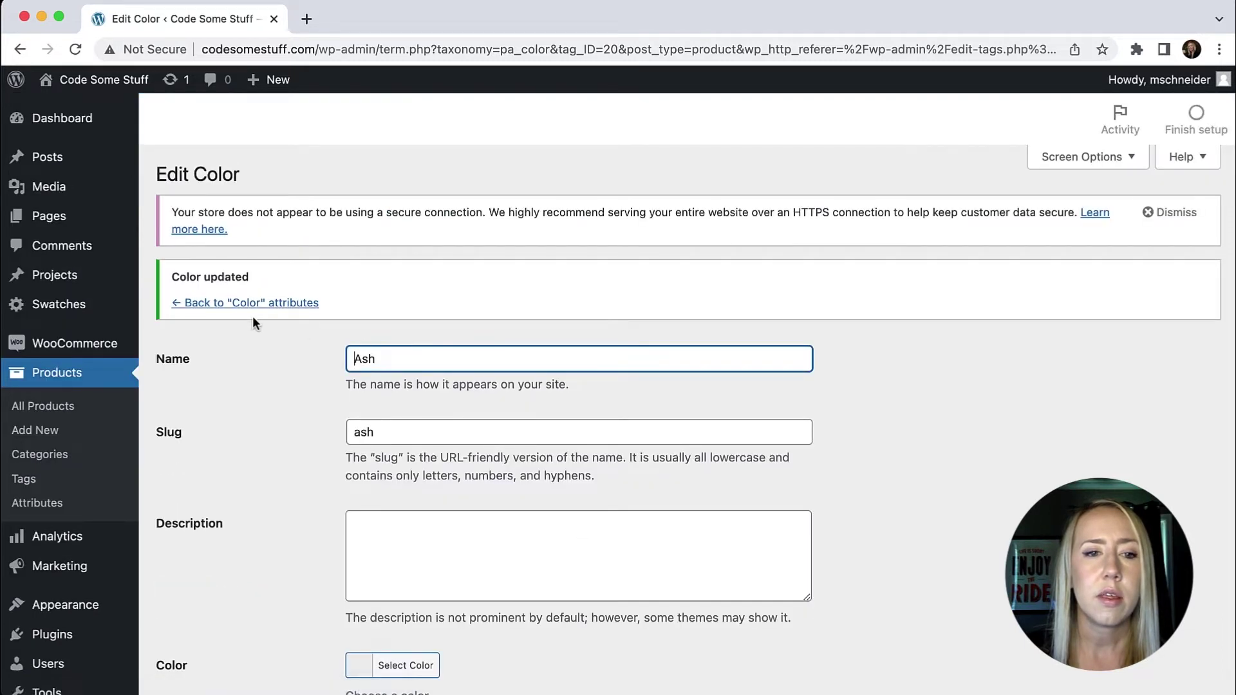
Set the swatch color of the Black term to #000000 and update the term.
left_click(252, 305)
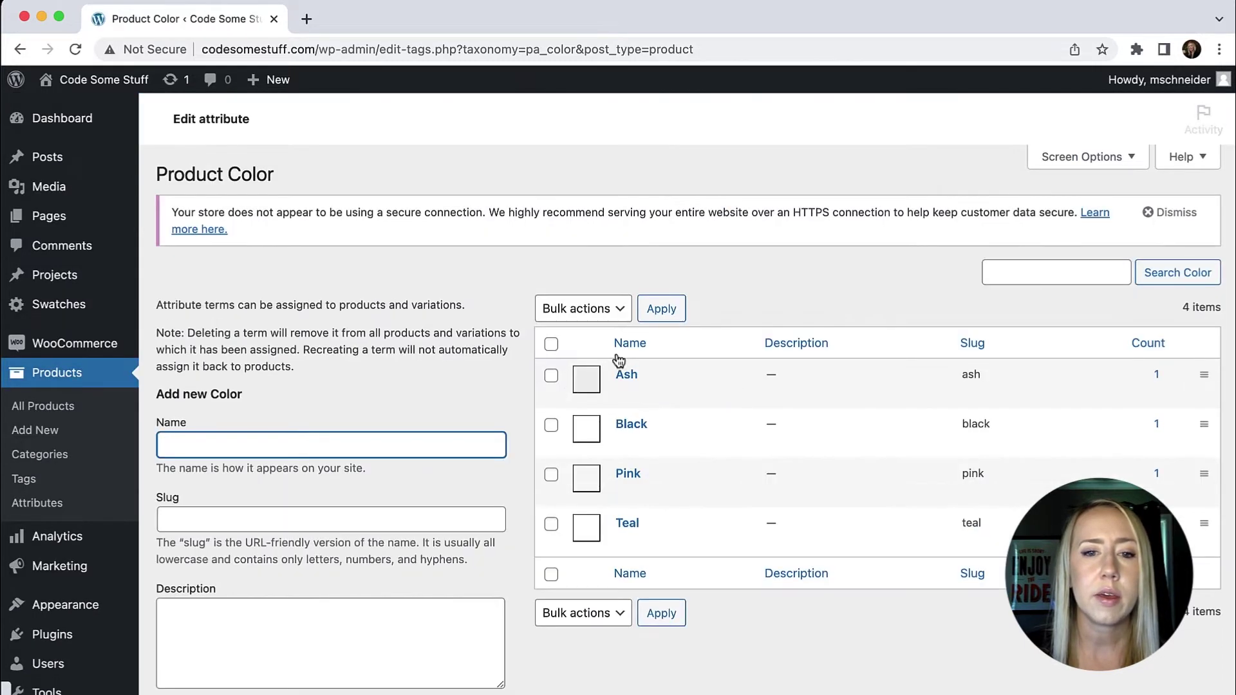
left_click(631, 424)
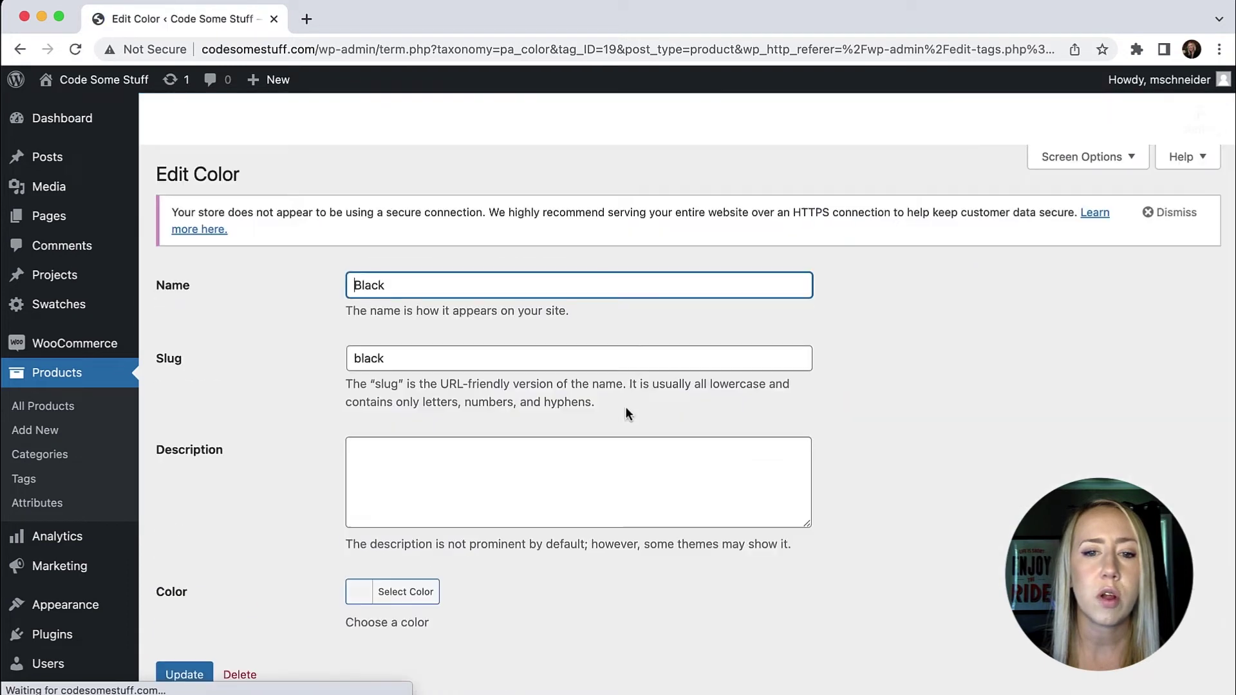
scroll(579, 412, "down", 3)
left_click(391, 475)
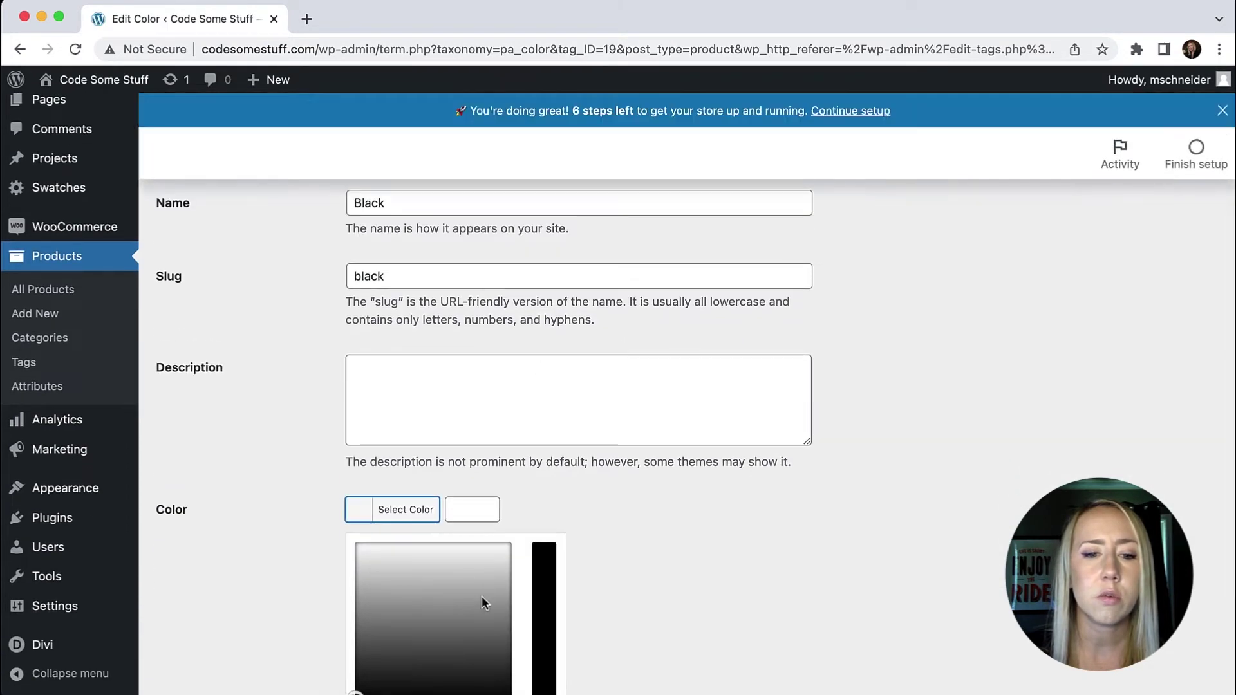
scroll(481, 602, "down", 3)
left_click(363, 624)
scroll(644, 566, "down", 3)
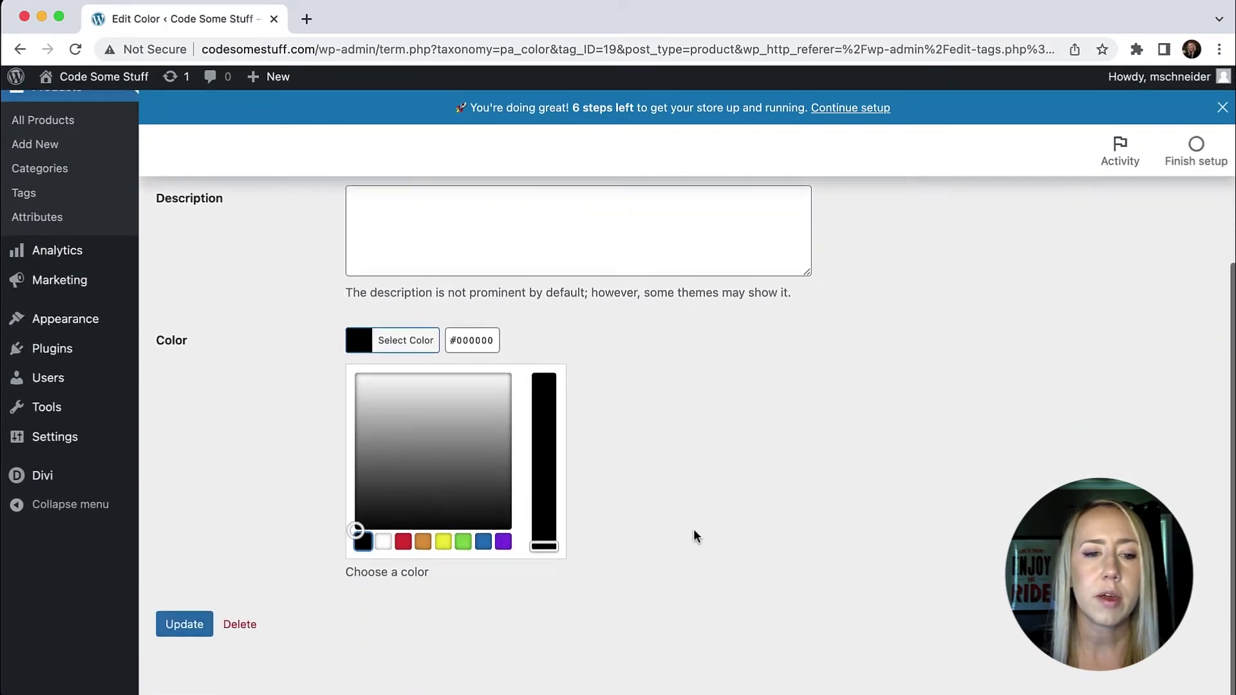
left_click(183, 624)
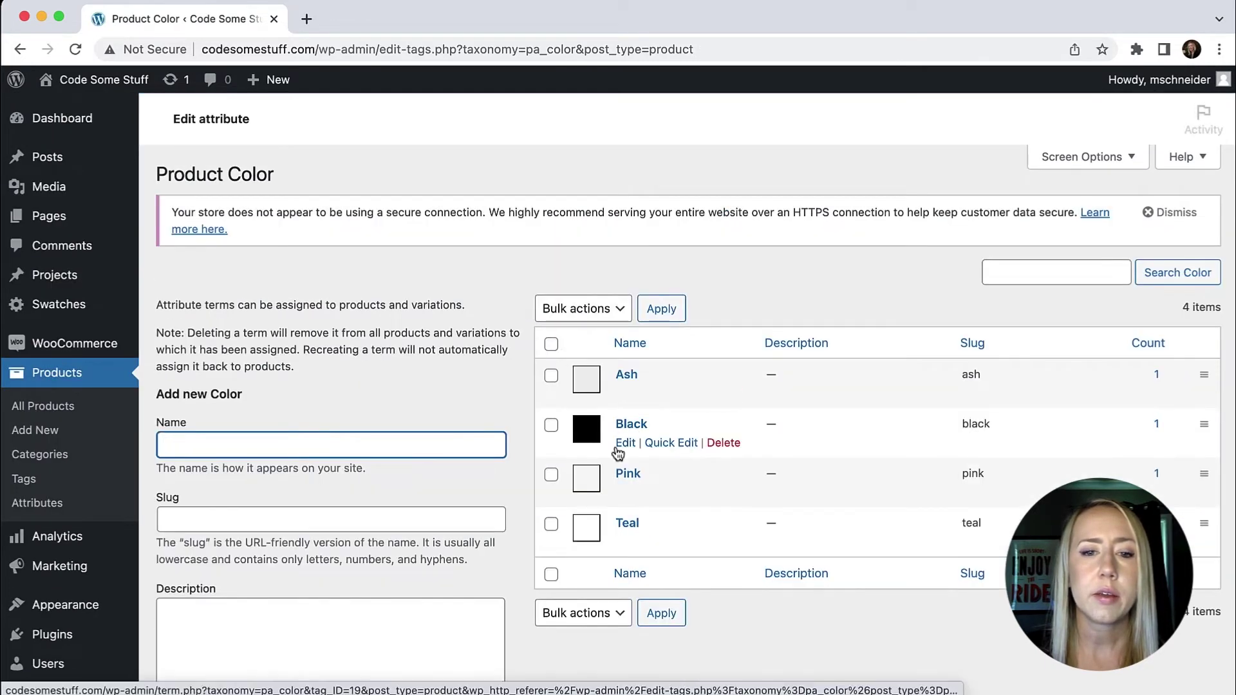
Set the swatch color of the Color attribute's Pink term to light pink #f2a7d5 and update the term.
left_click(627, 500)
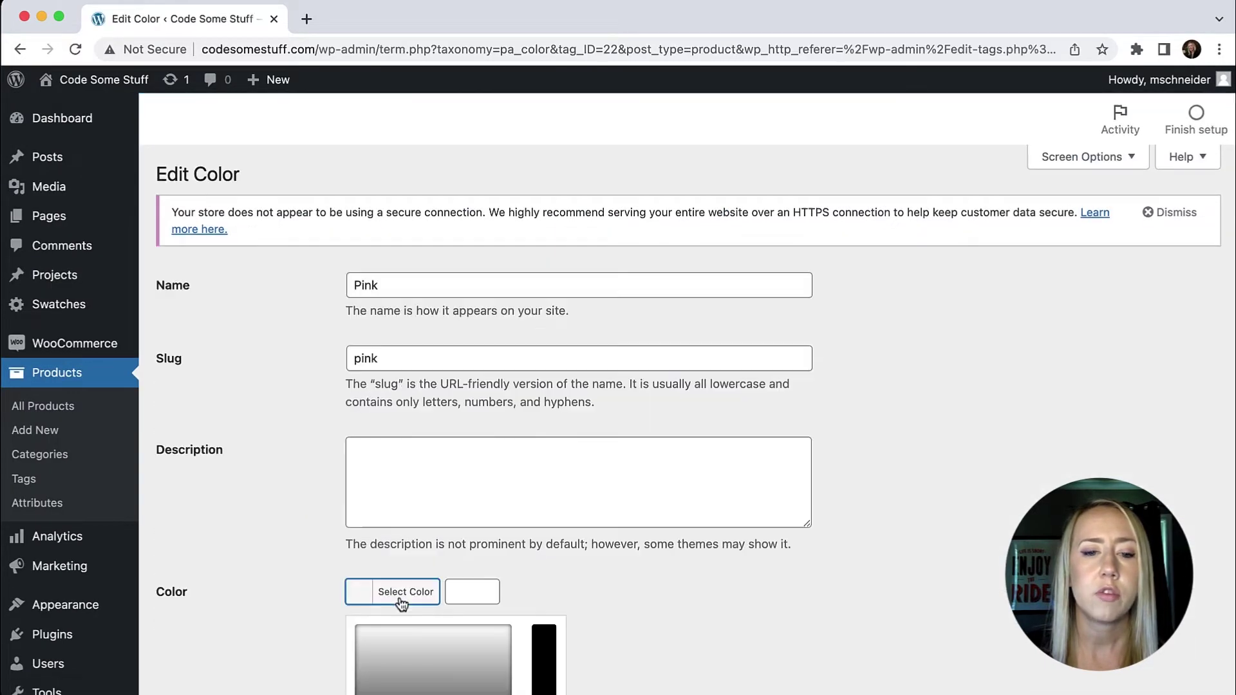
scroll(644, 515, "down", 3)
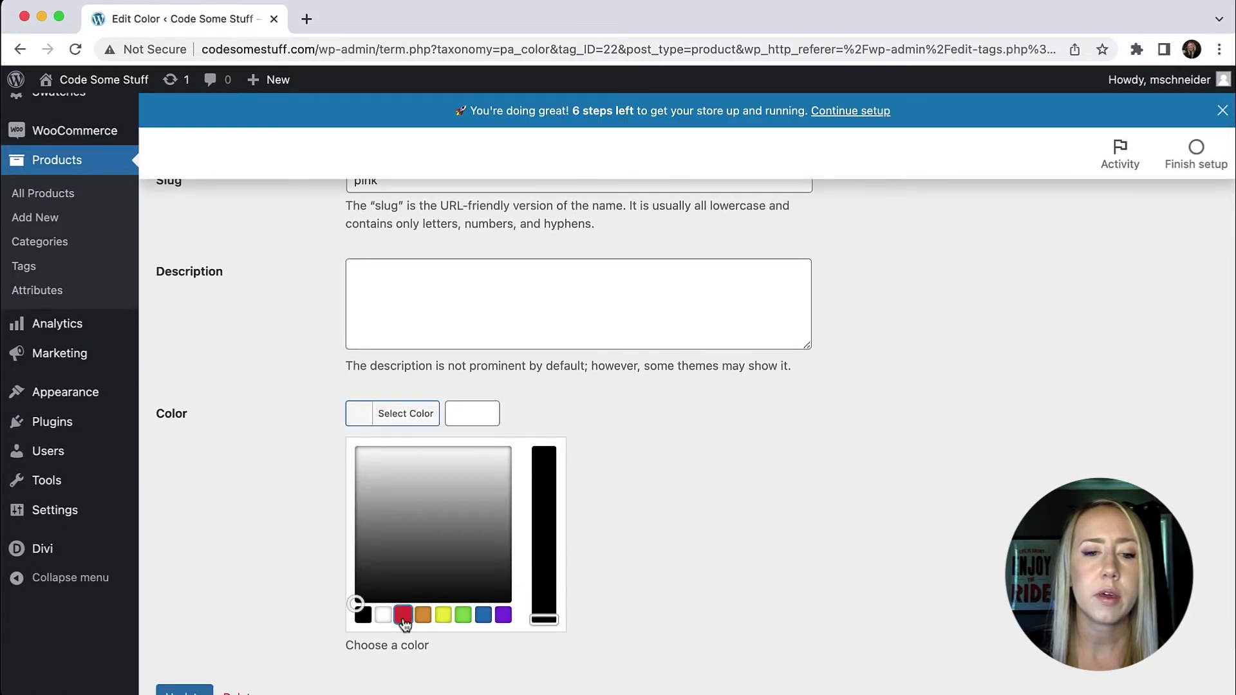
left_click(402, 609)
left_click_drag(544, 489, 548, 567)
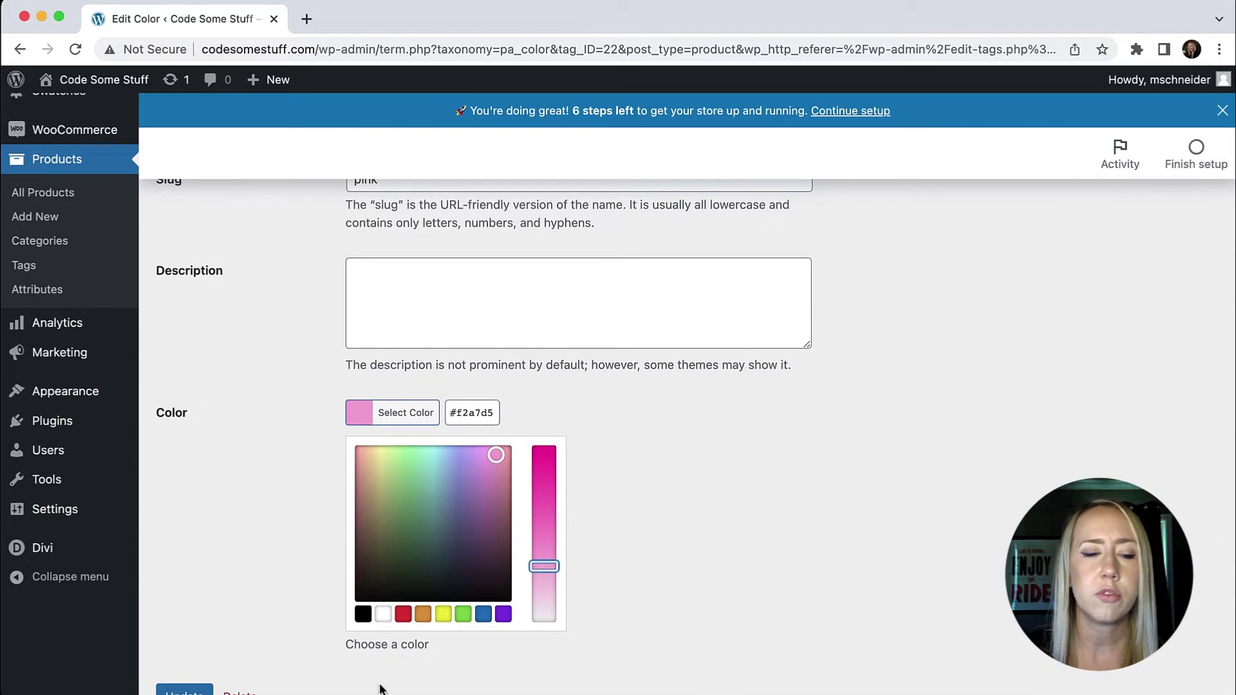
scroll(354, 672, "down", 2)
left_click(187, 627)
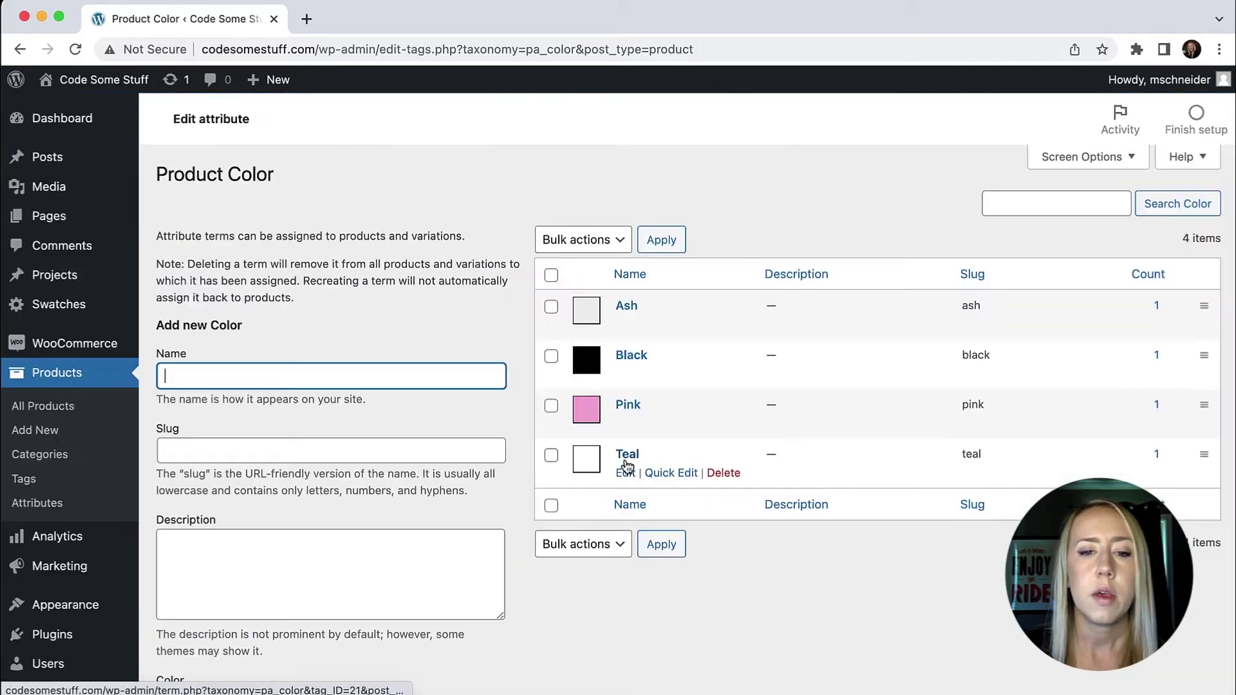
Set the swatch color of the Teal term to #1dc6c6 and update the term.
left_click(634, 497)
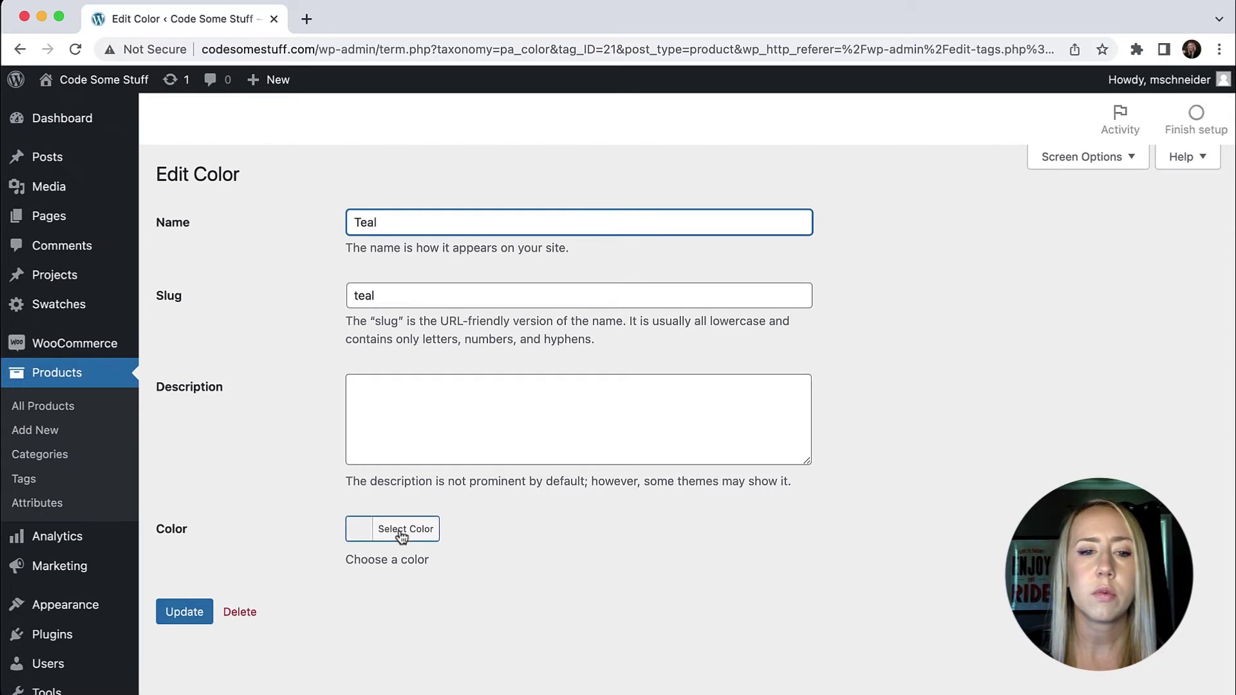
left_click(418, 519)
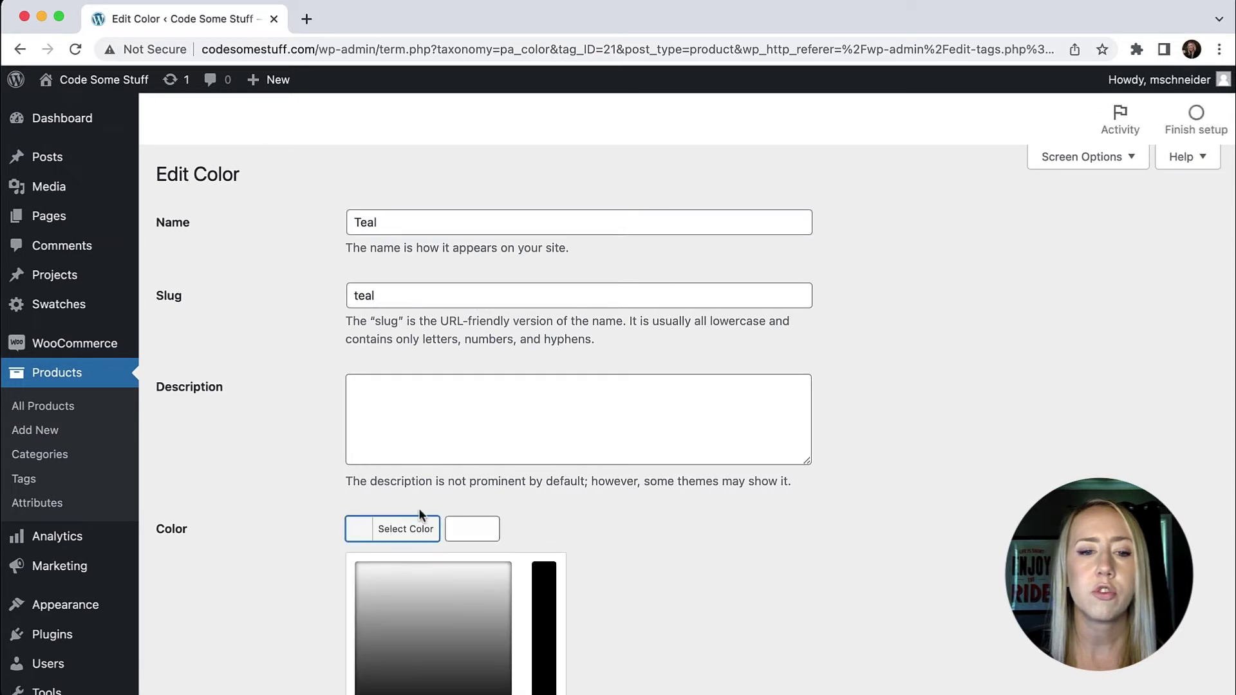
scroll(653, 427, "down", 2)
left_click(463, 634)
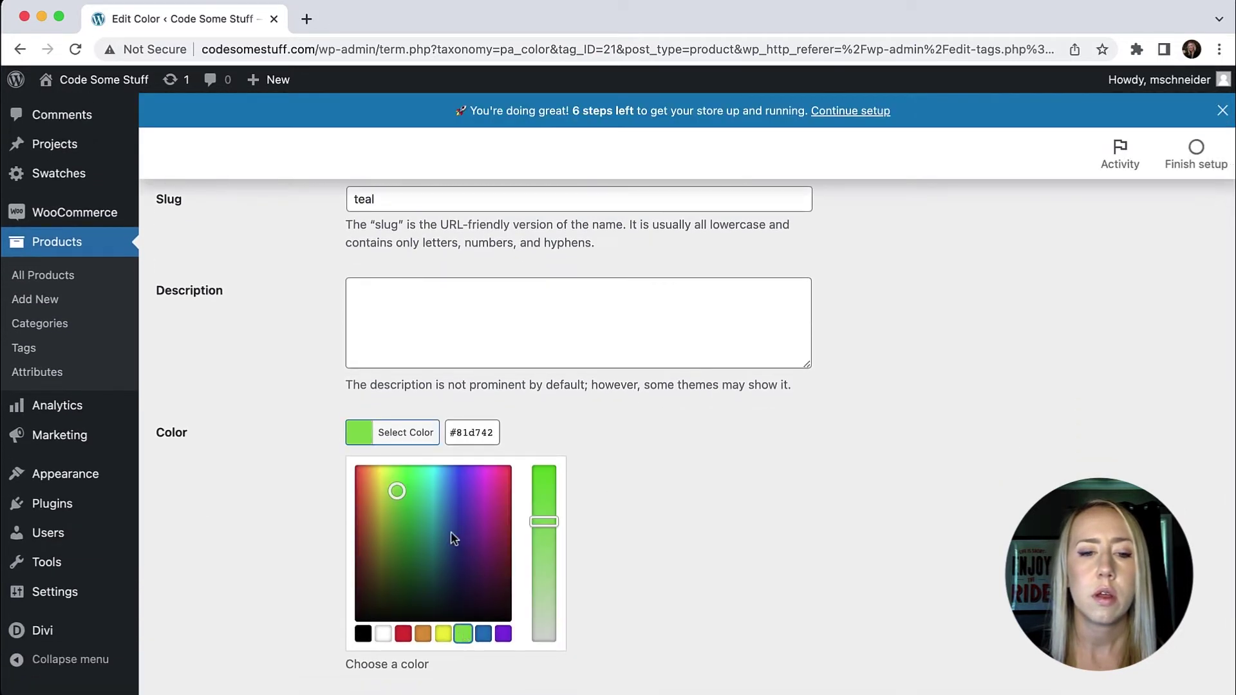
left_click_drag(408, 521, 431, 492)
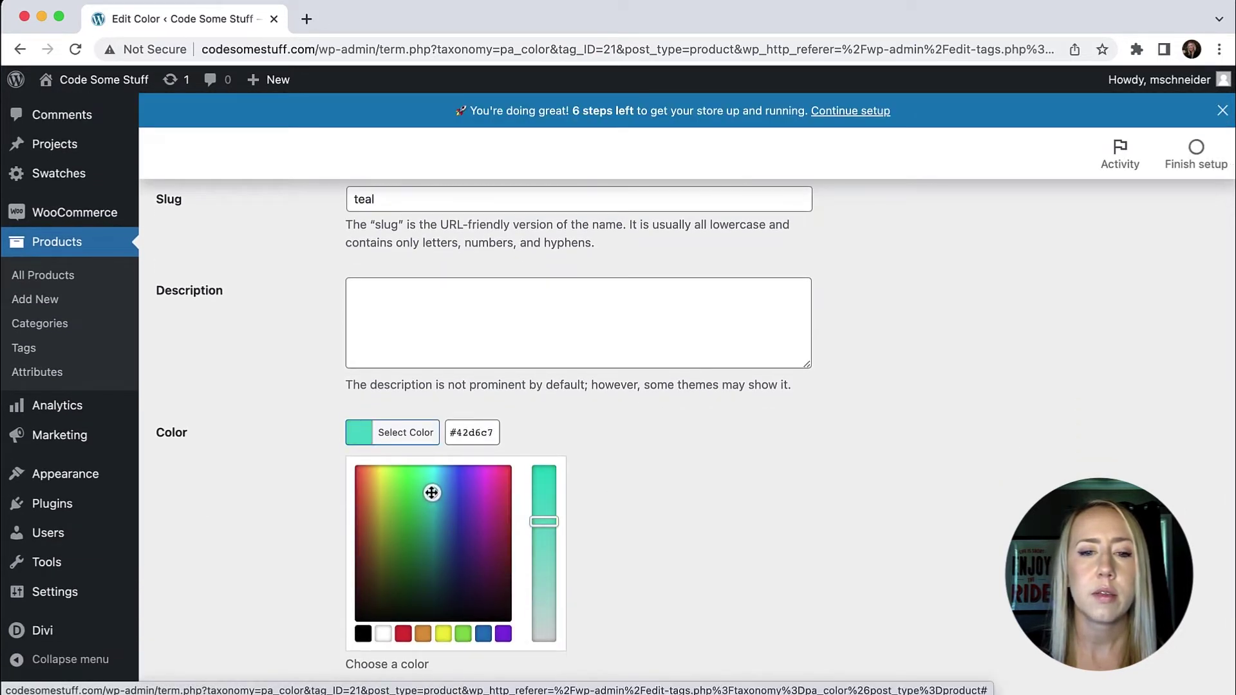
left_click_drag(540, 525, 552, 500)
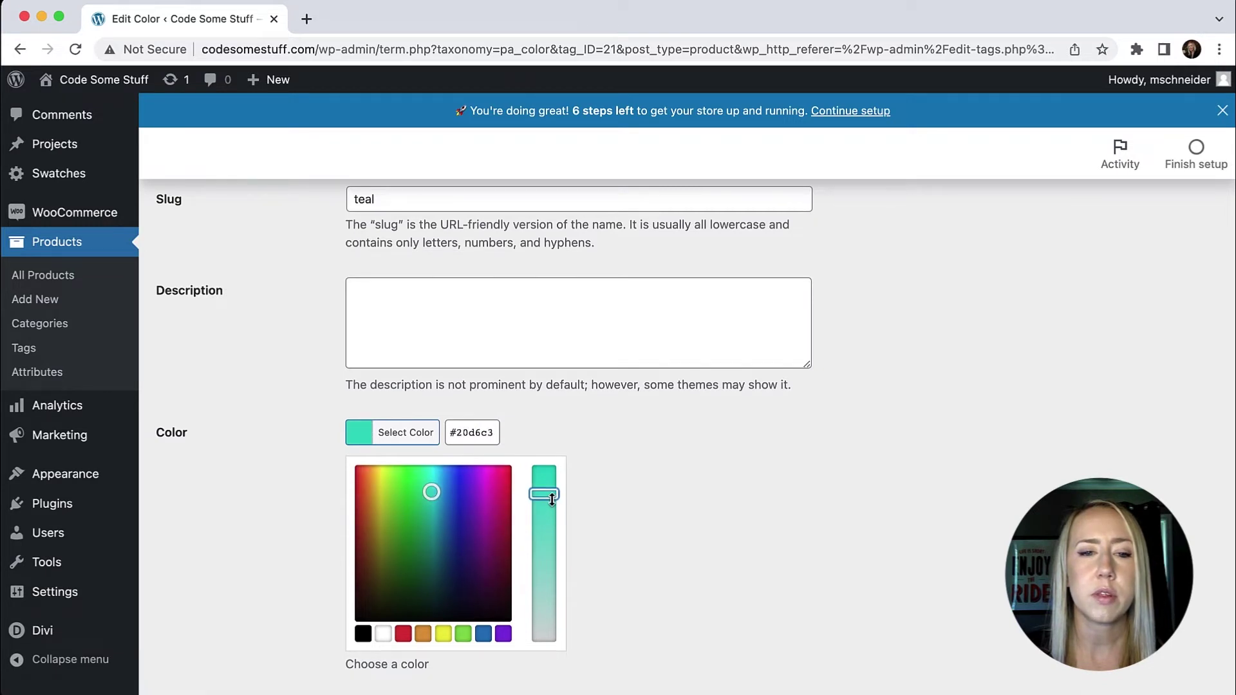
left_click_drag(431, 494, 435, 503)
scroll(752, 504, "down", 3)
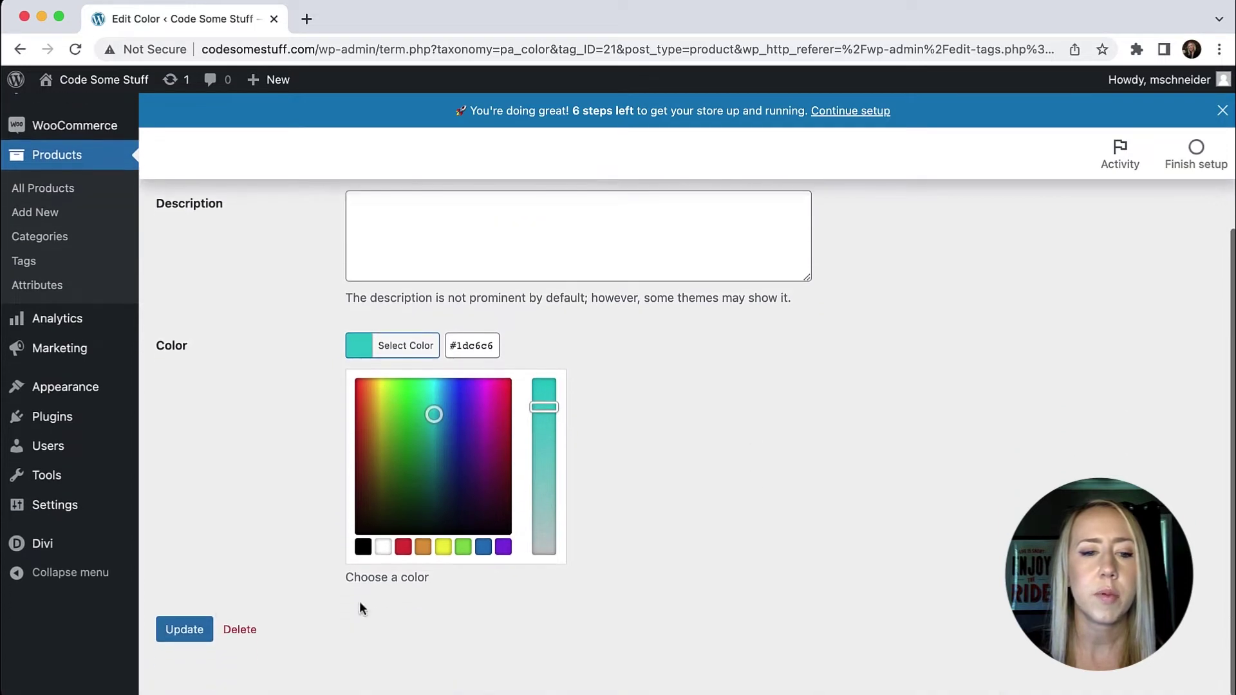
left_click(182, 629)
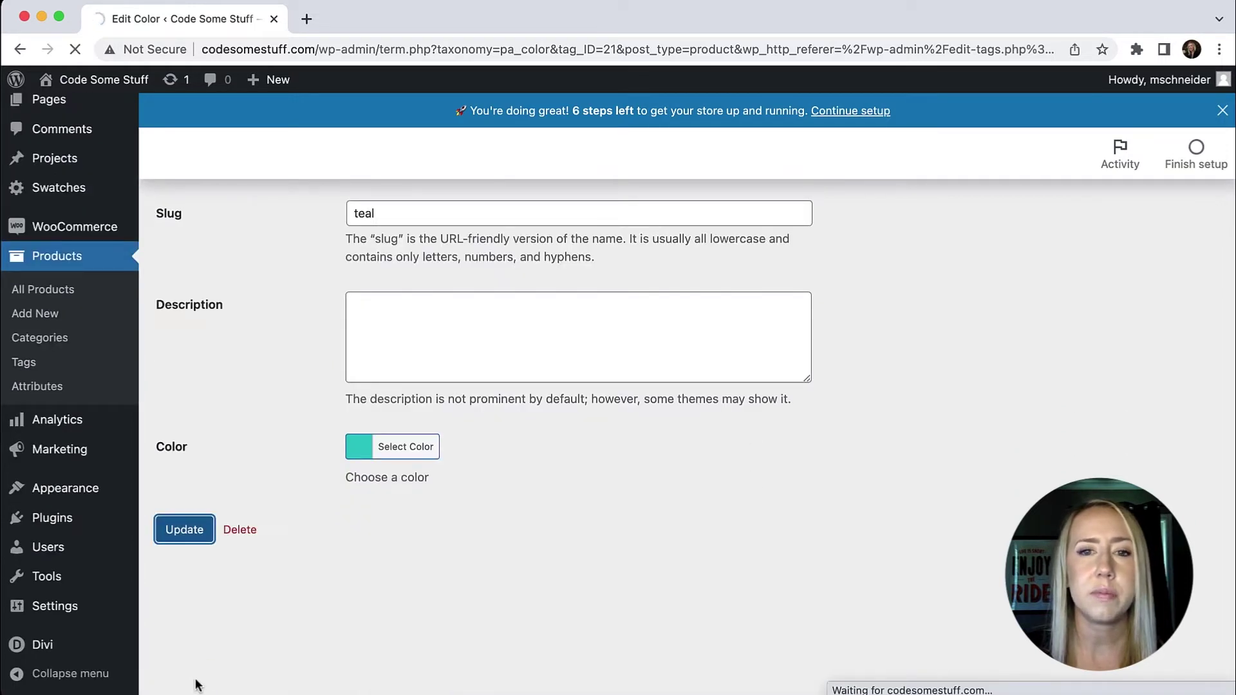
scroll(922, 504, "down", 3)
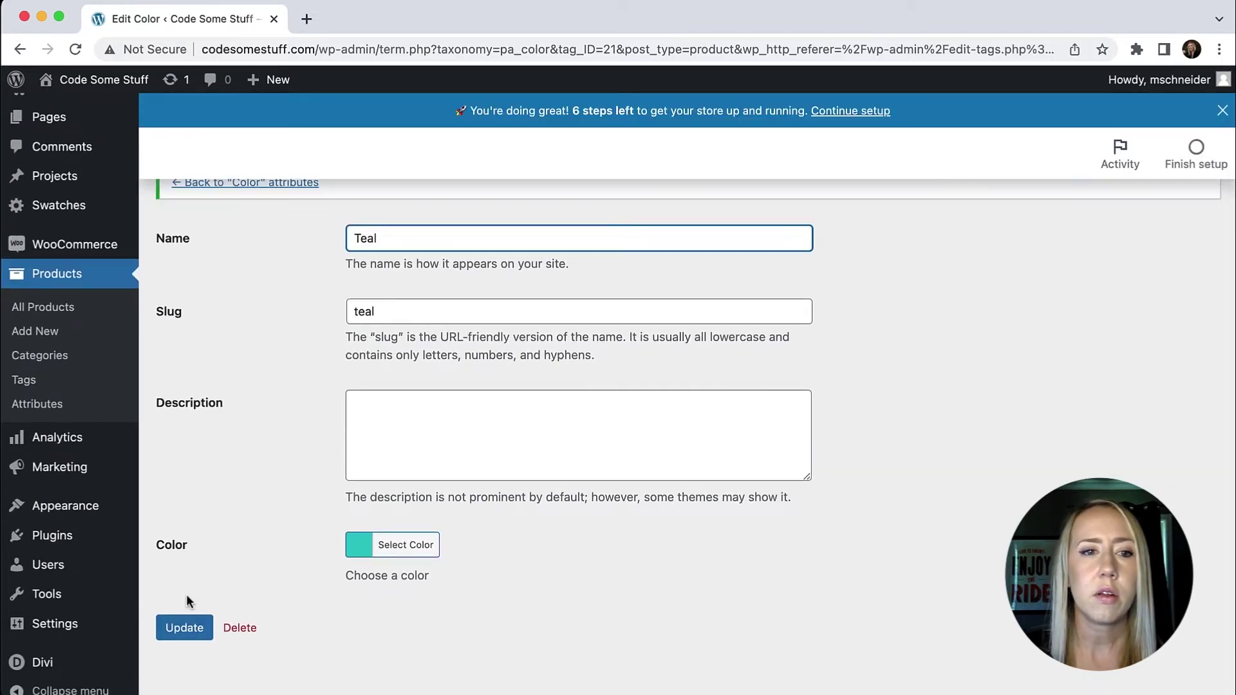
scroll(187, 600, "up", 2)
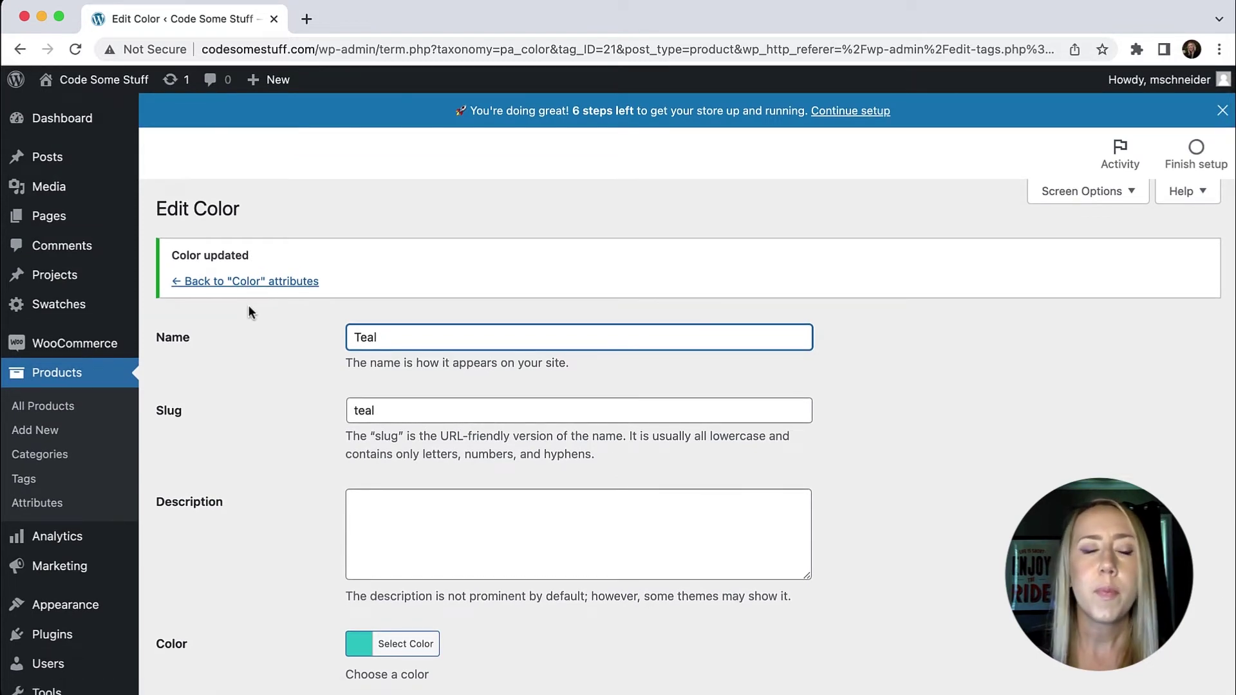
View the Women's Slim Fit Tee product page, try its Ash, Black, Pink and Teal swatches, and clear the selection.
left_click(83, 372)
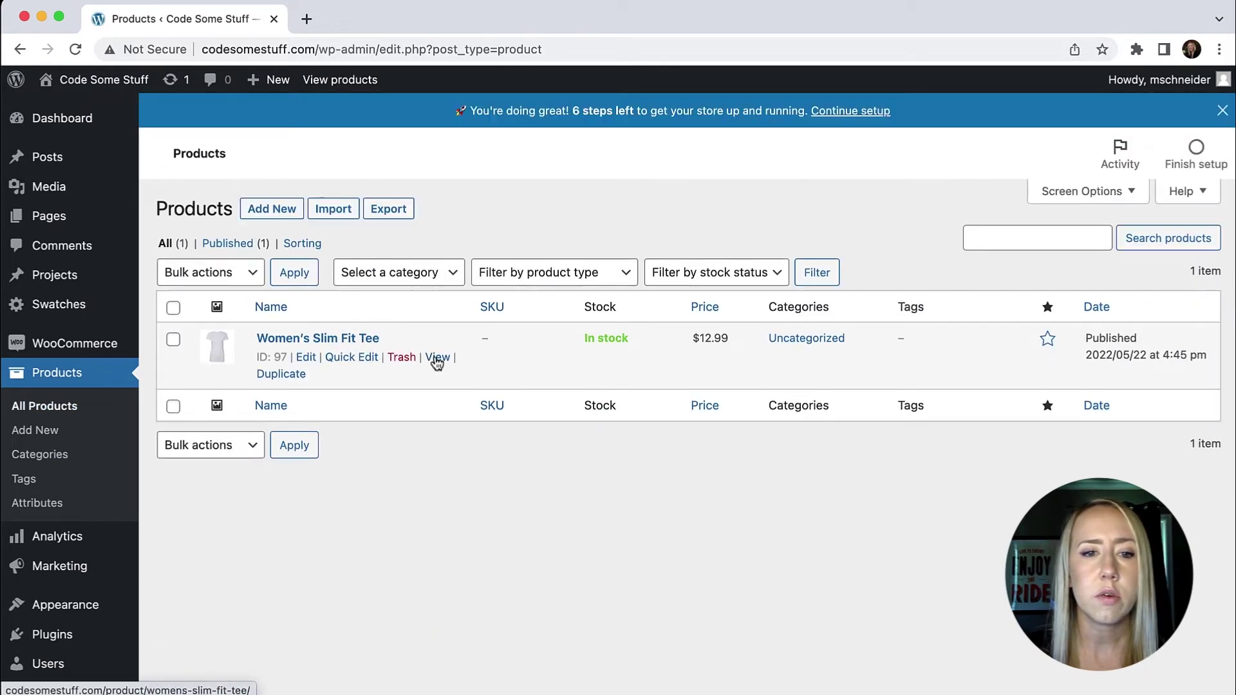
left_click(500, 411)
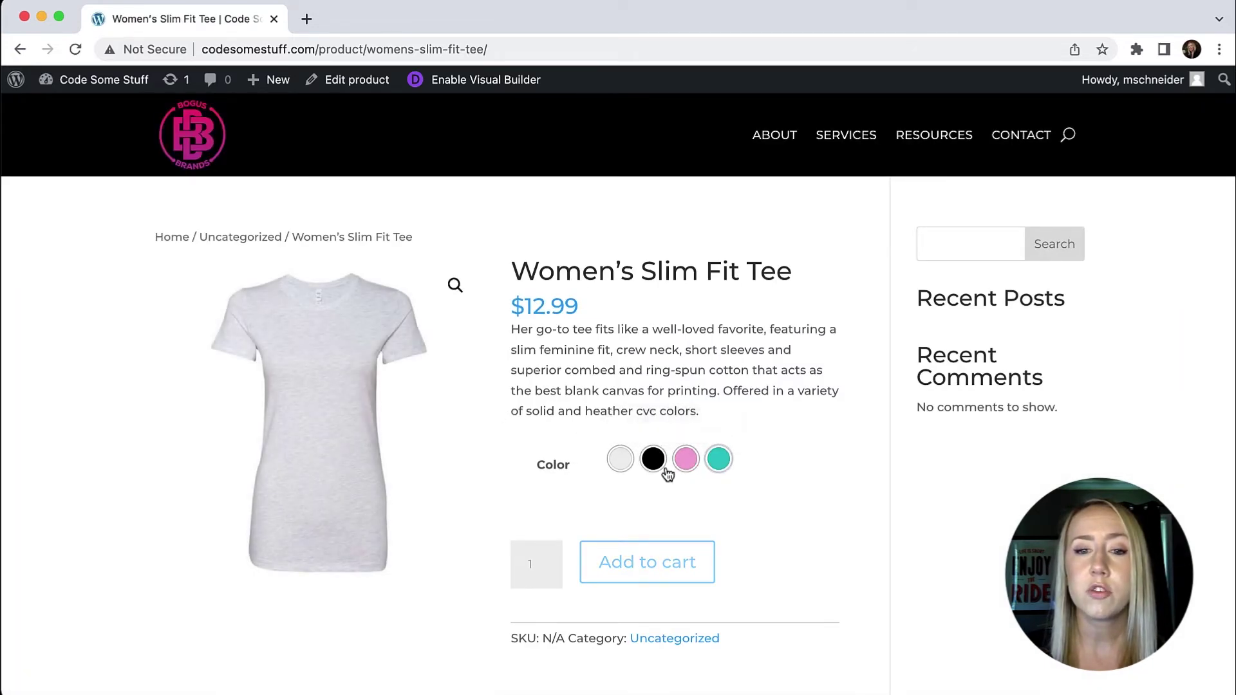
left_click(620, 465)
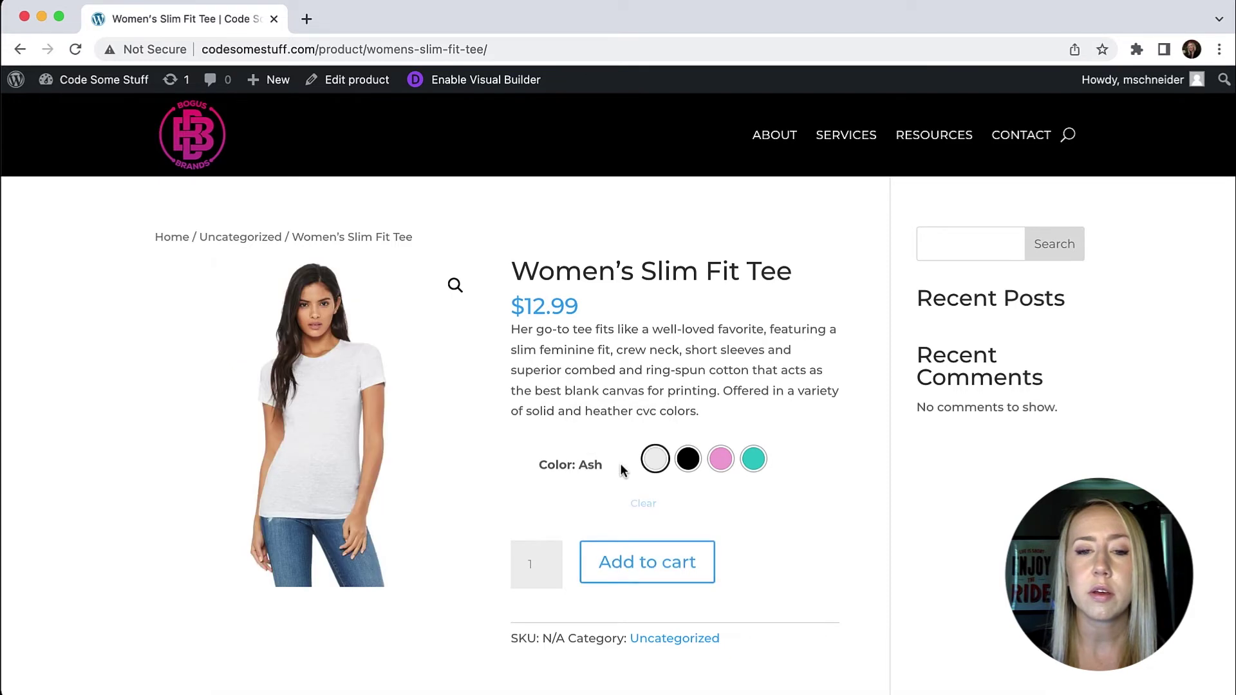
left_click(686, 458)
left_click(729, 460)
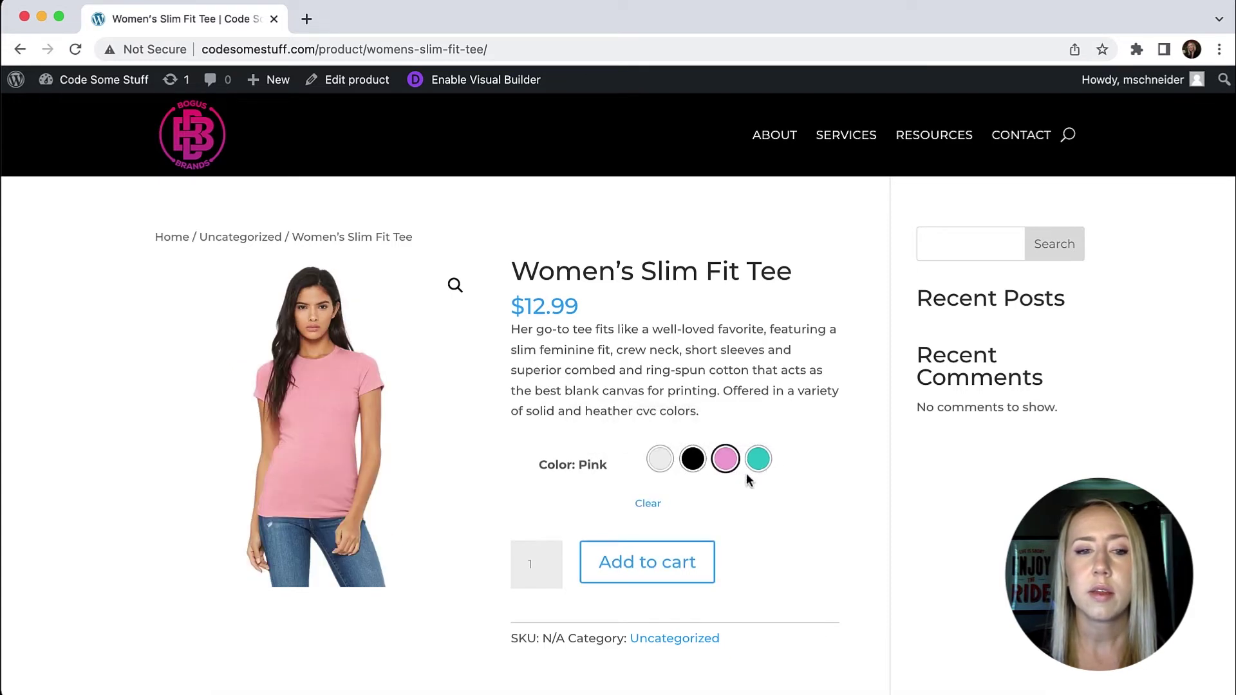
left_click(755, 462)
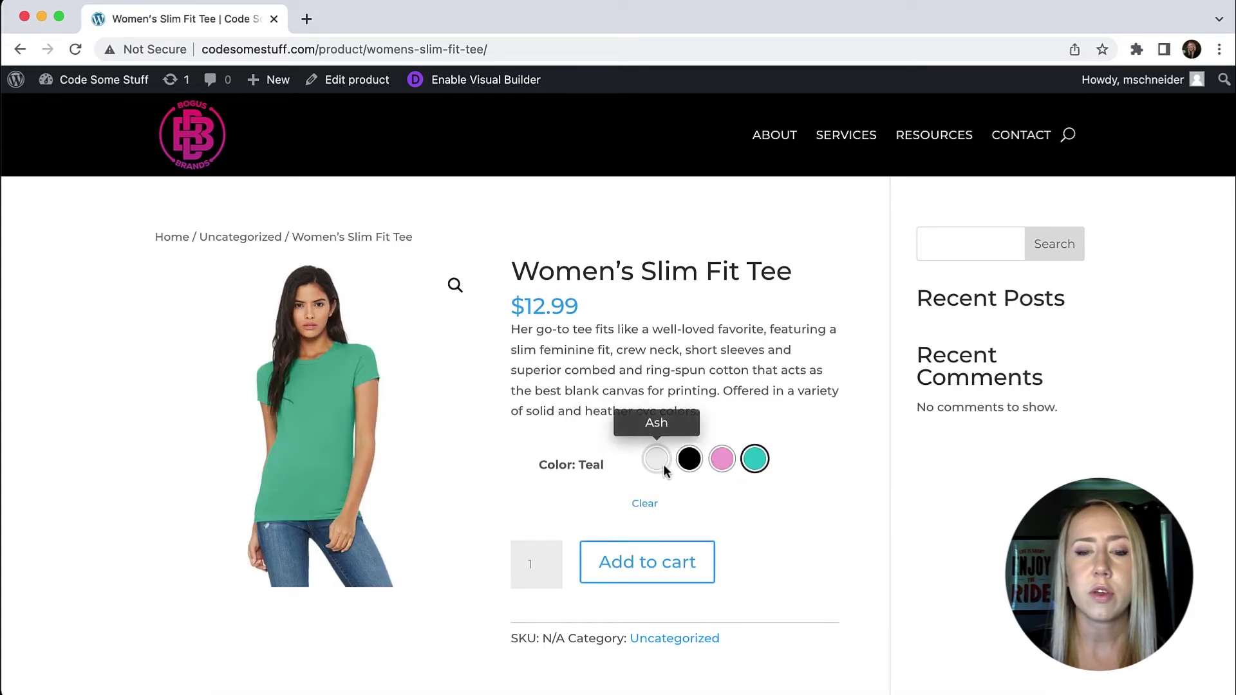
left_click(646, 505)
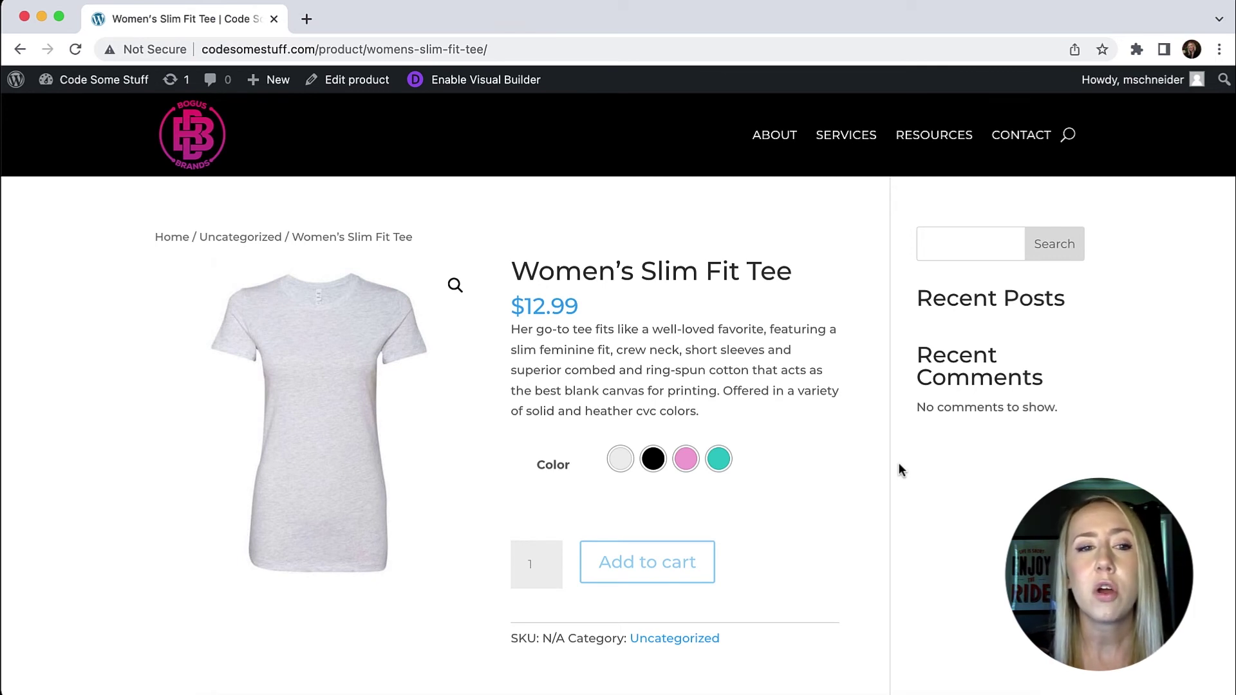
Select the Ash swatch and look over the product page down to its description.
left_click(620, 459)
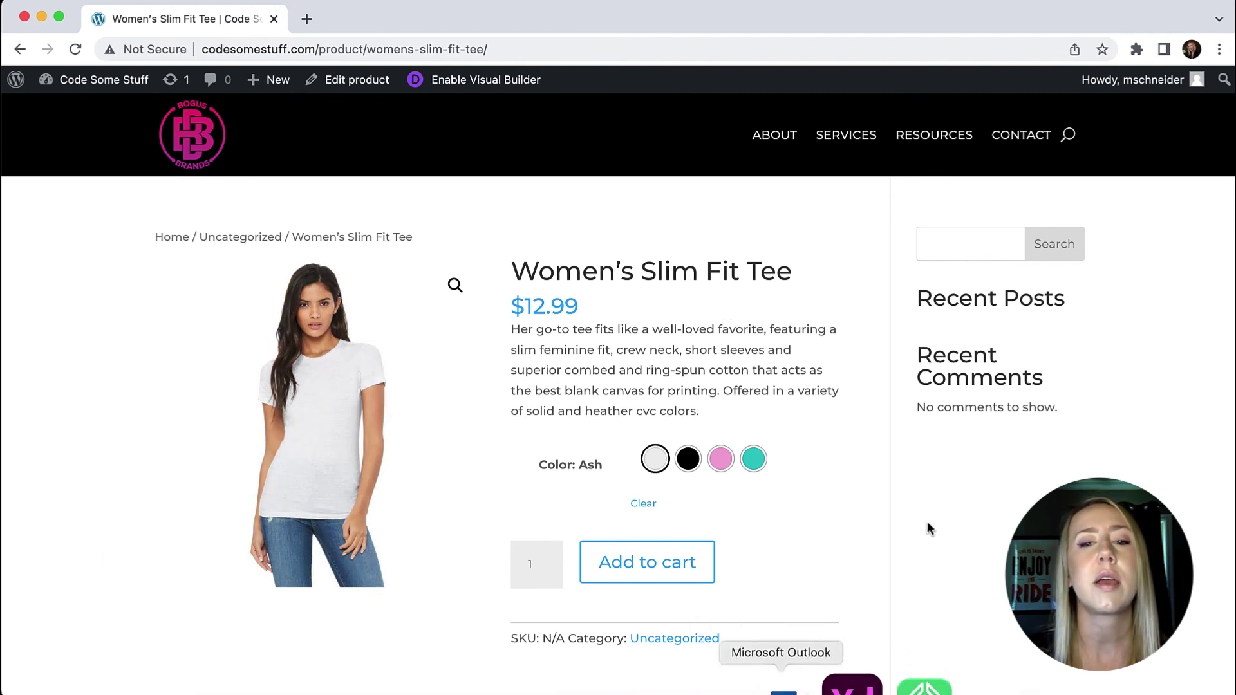
scroll(995, 489, "down", 6)
scroll(995, 489, "down", 2)
scroll(994, 489, "up", 8)
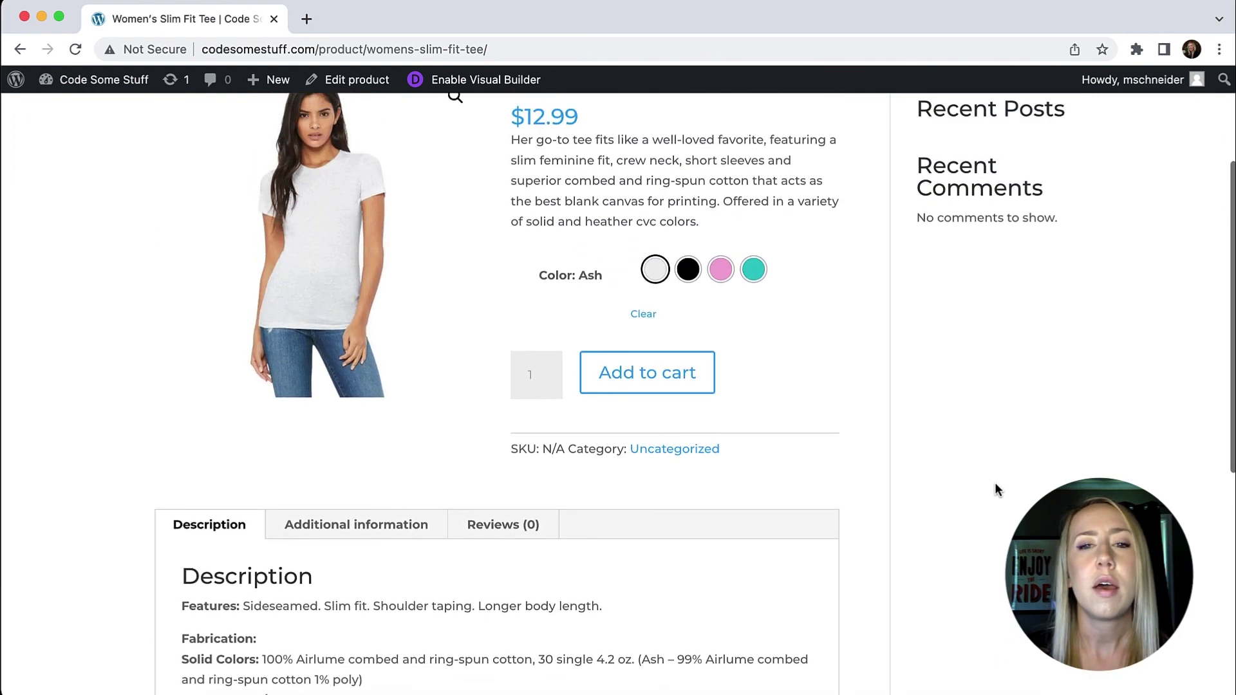